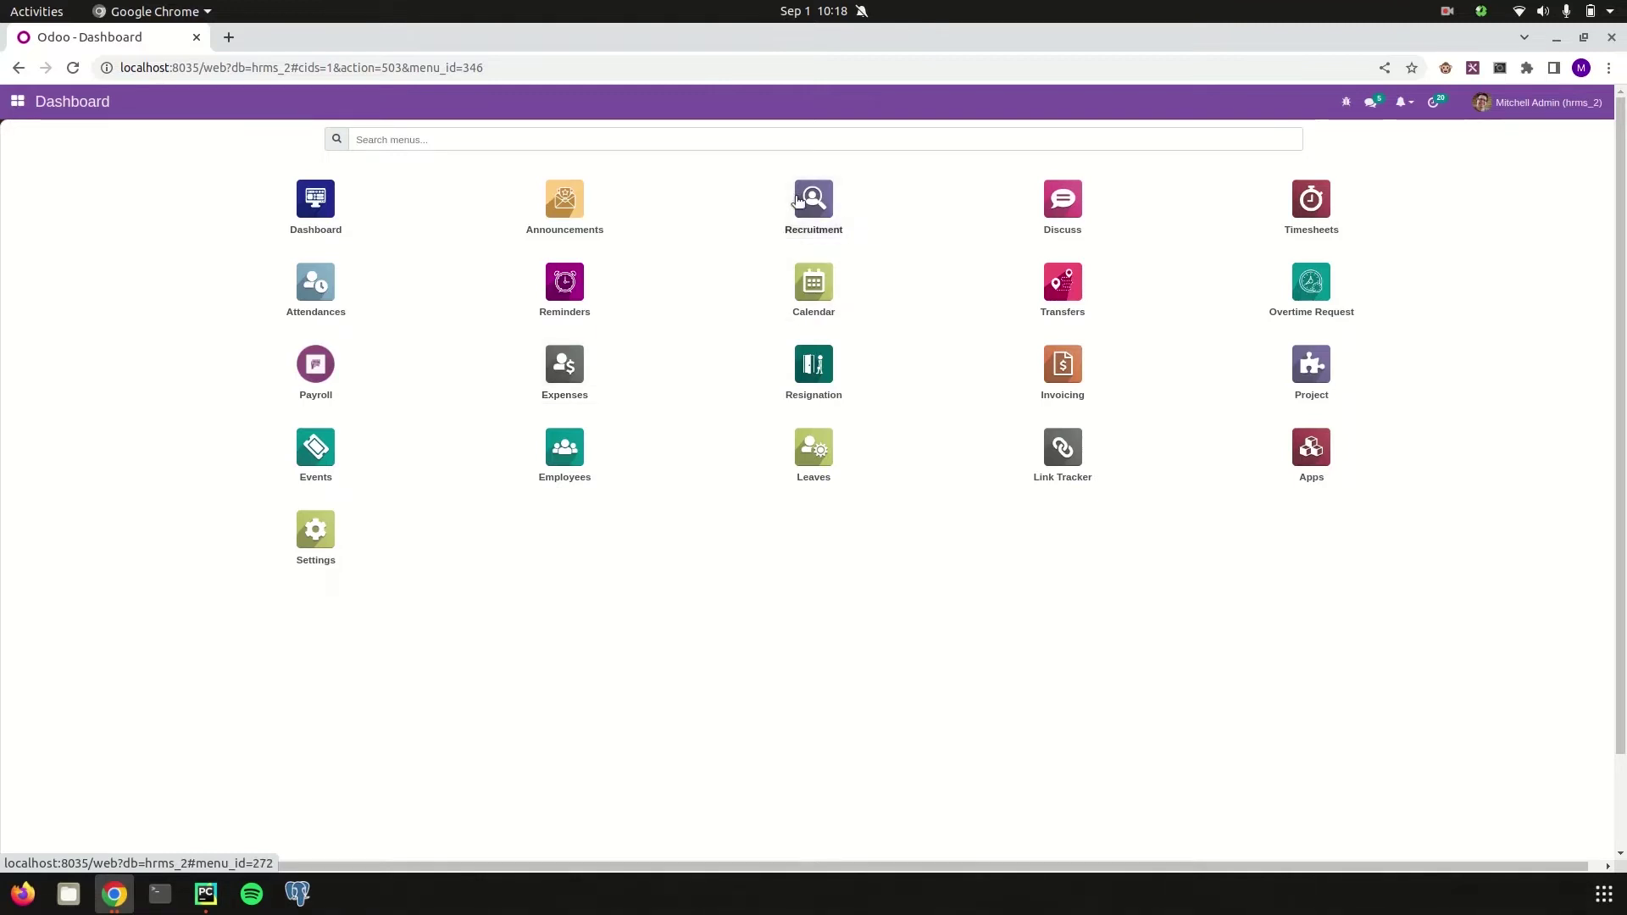
- Open the Recruitment app from the Odoo dashboard
{"action": "left_click", "coordinate": [796, 200]}
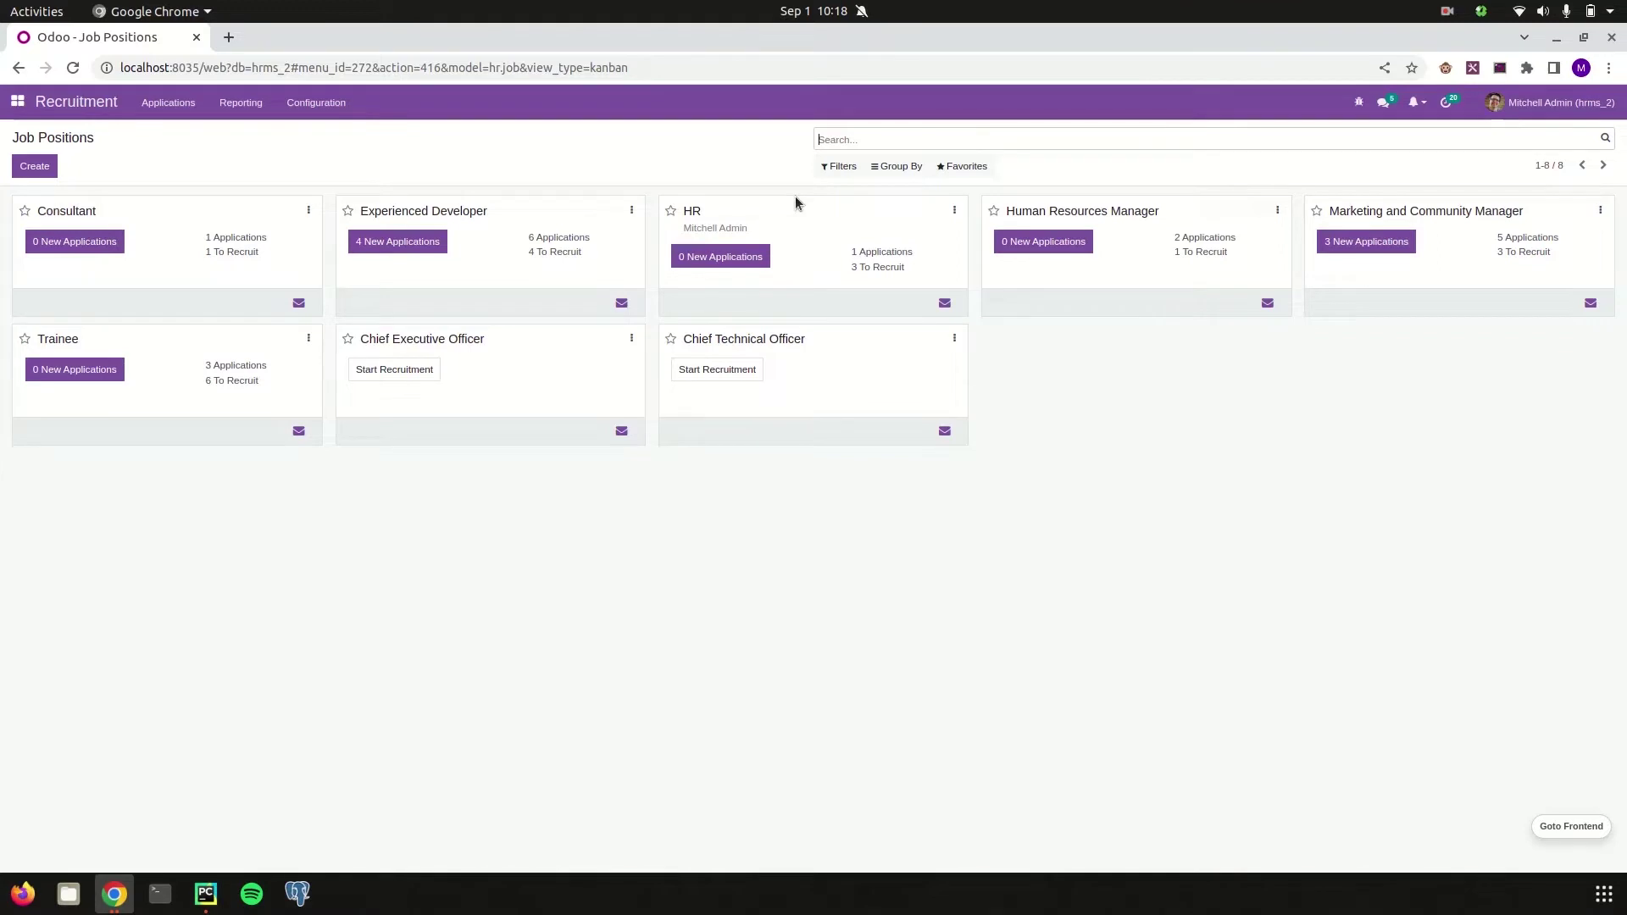
- Create a new job position named 'Hr Trainee'
{"action": "left_click", "coordinate": [29, 168]}
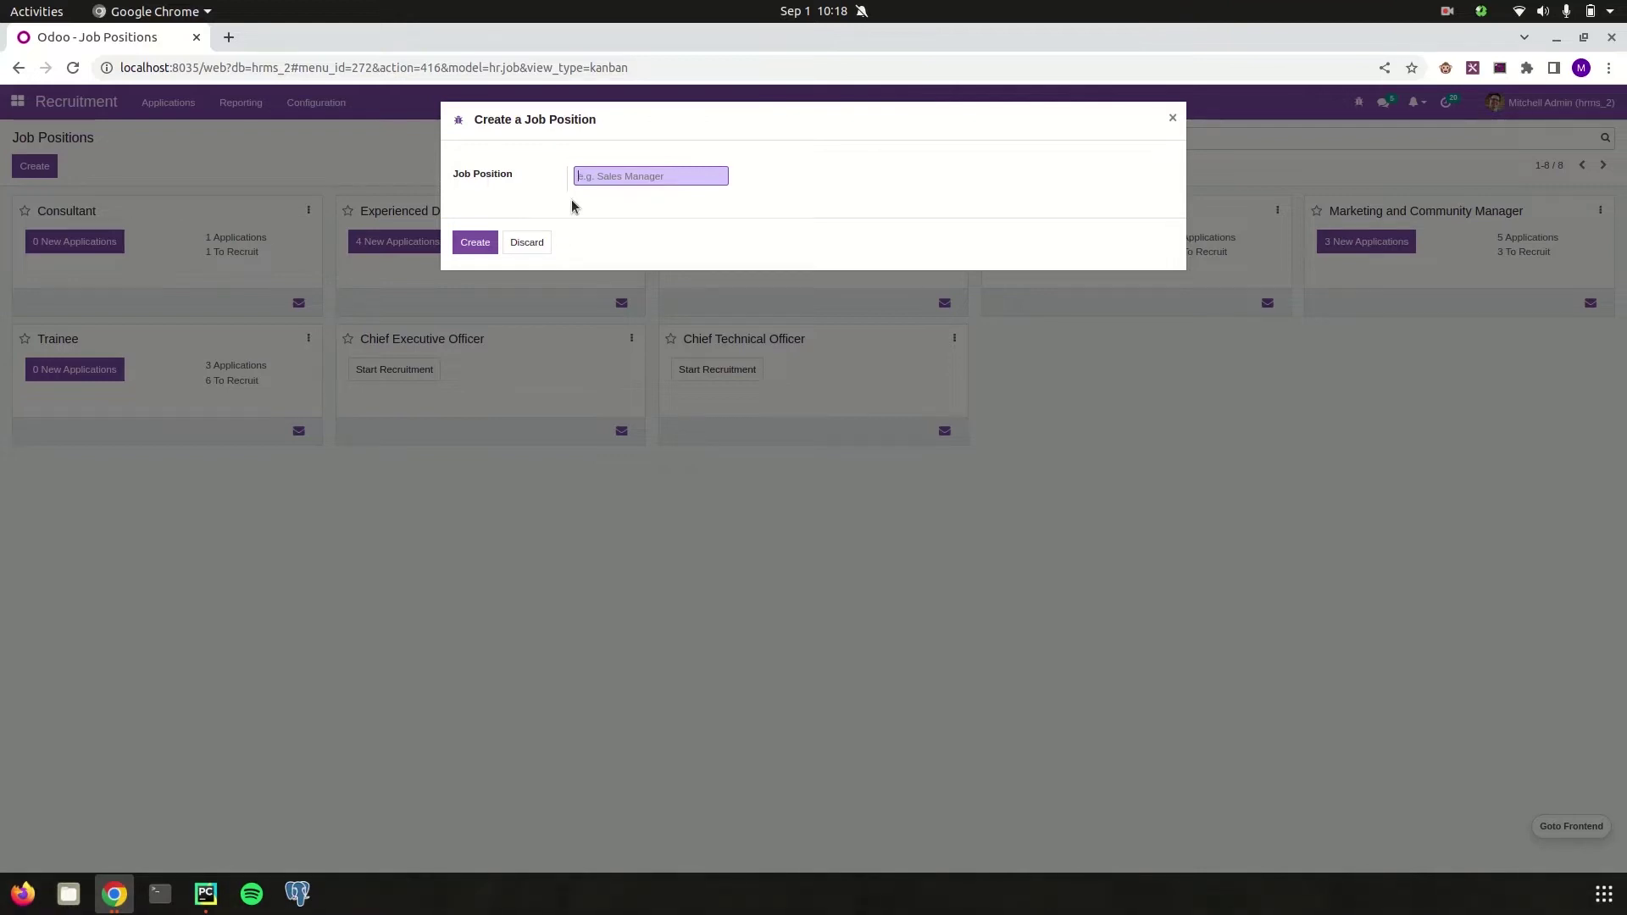
{"action": "type", "text": "Hr Trainee"}
{"action": "left_click", "coordinate": [475, 242]}
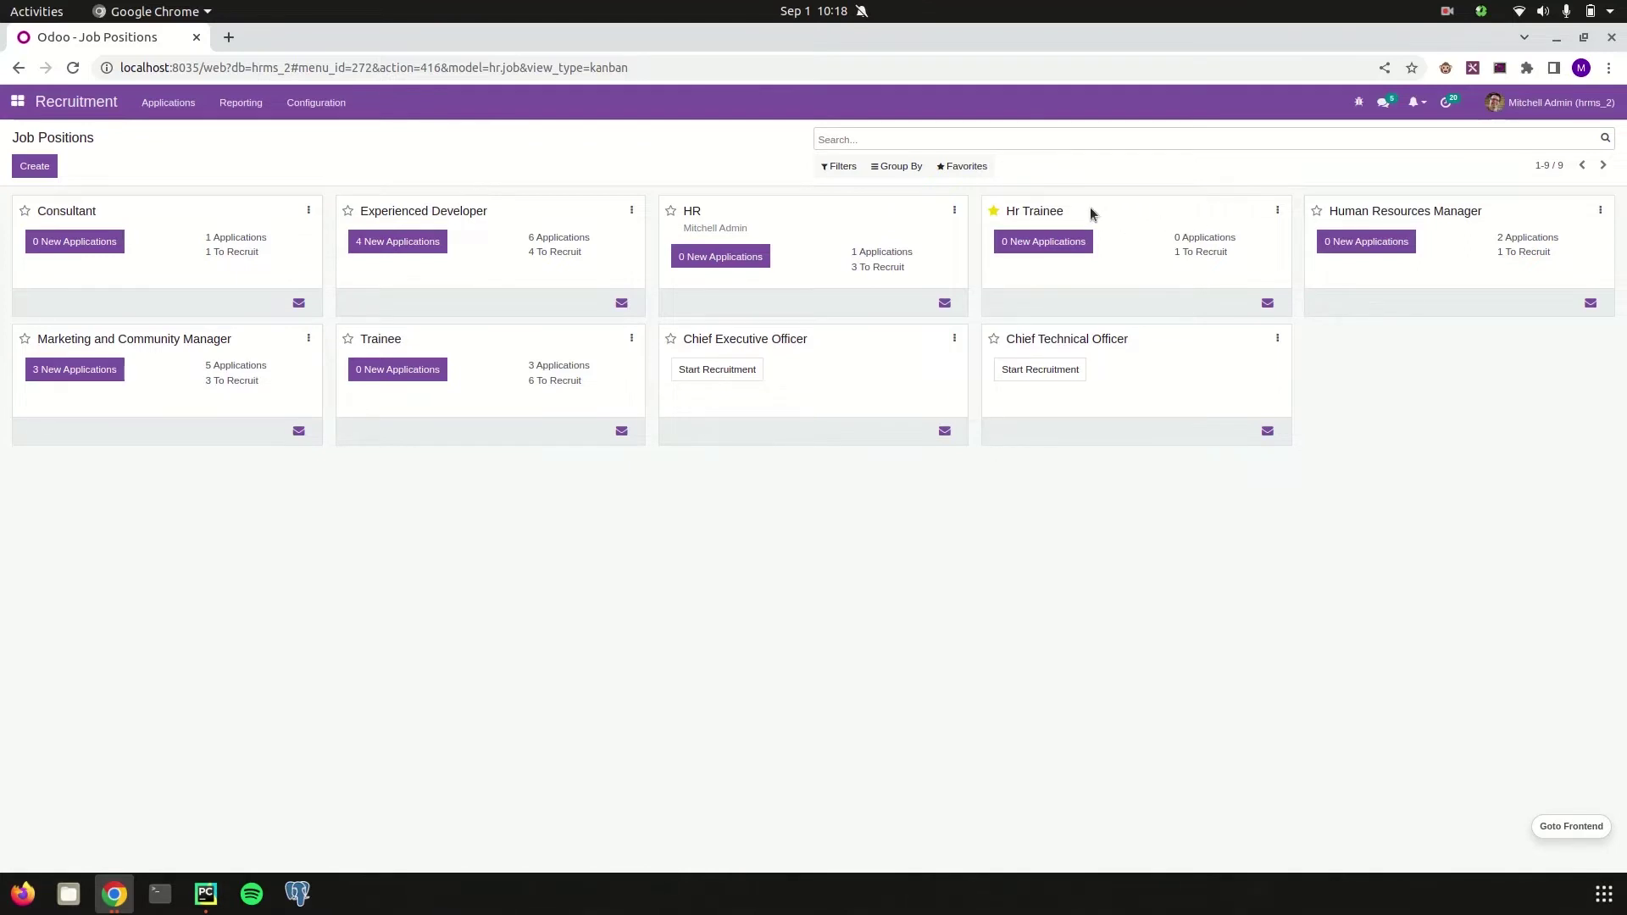
- Unfavourite the Hr Trainee card, edit it, and set department Administration and location YourCompany
{"action": "left_click", "coordinate": [993, 211]}
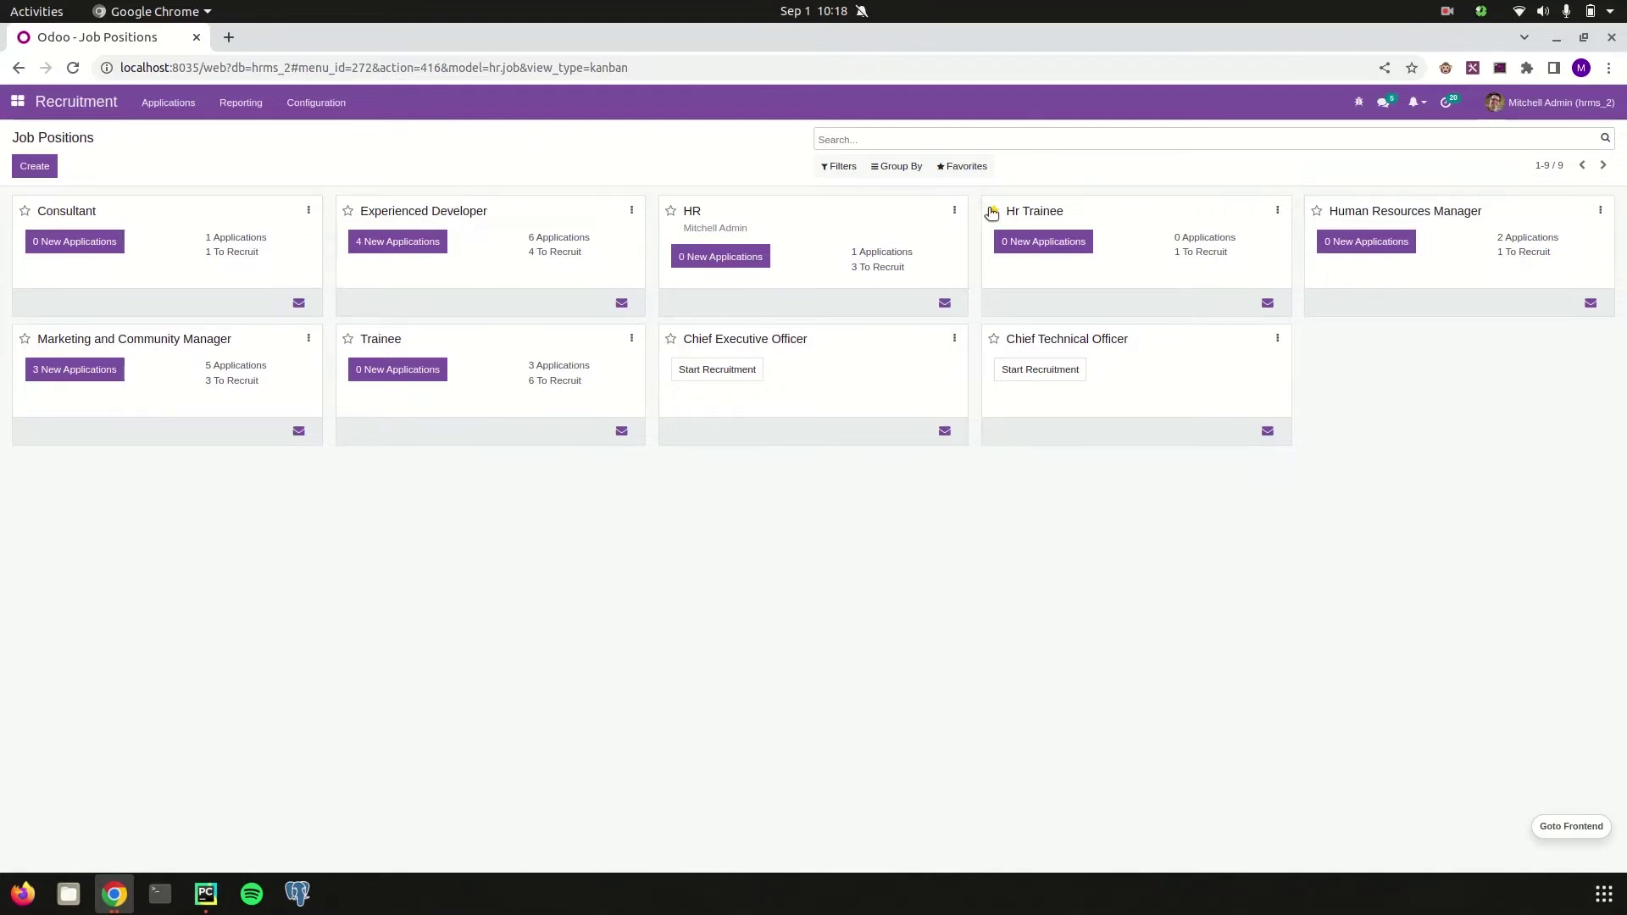
{"action": "left_click", "coordinate": [1277, 211]}
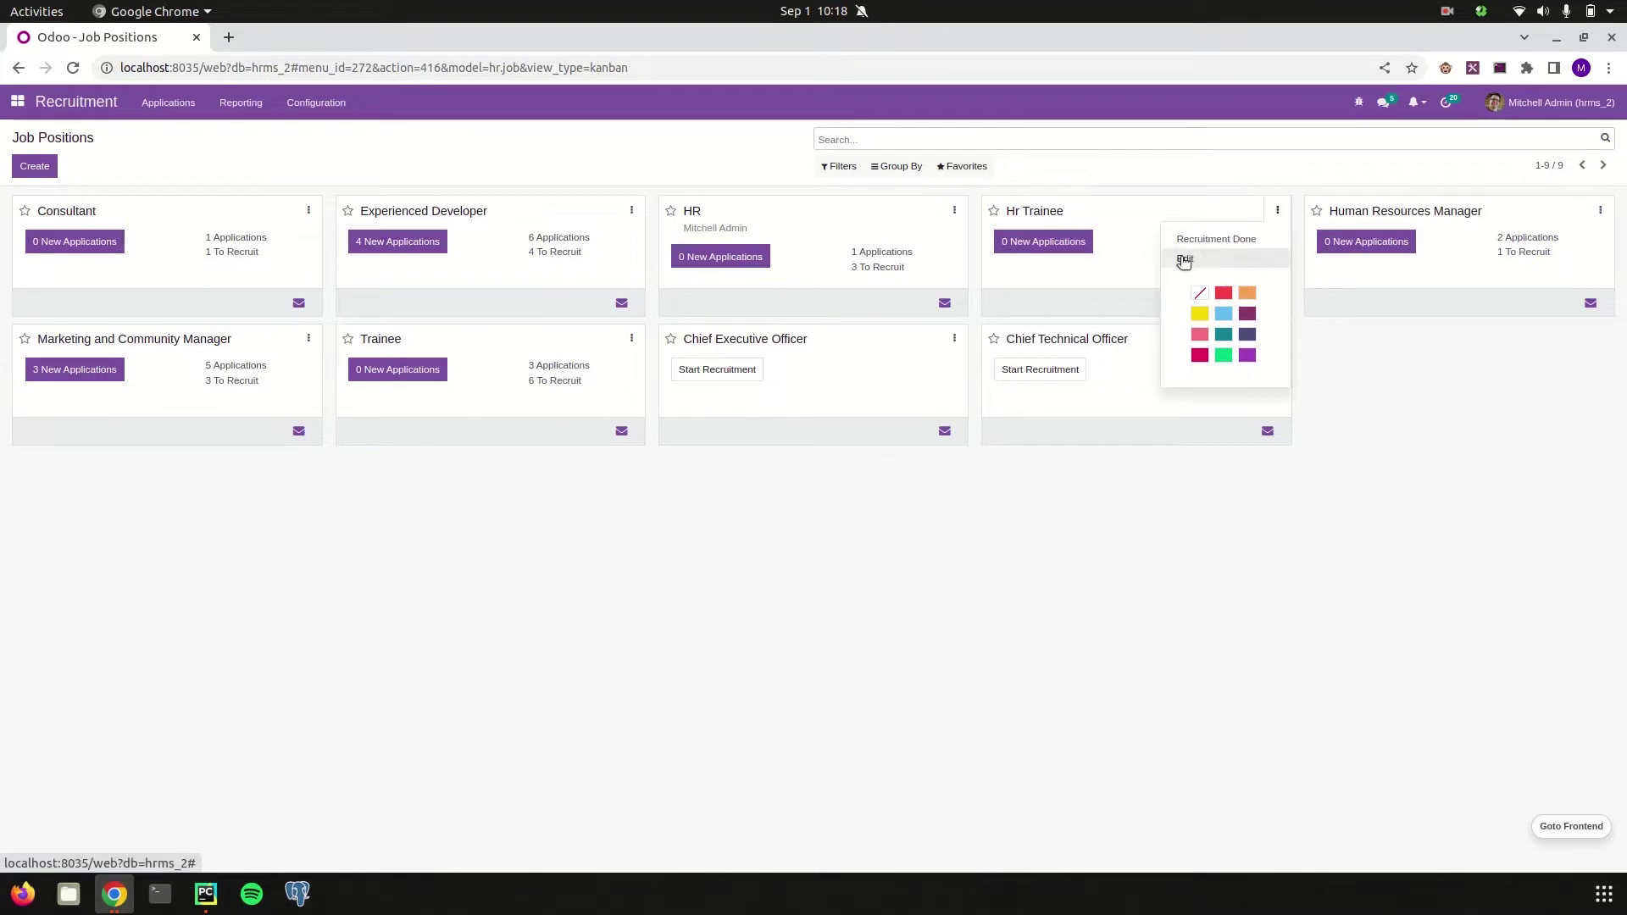
{"action": "left_click", "coordinate": [1183, 260]}
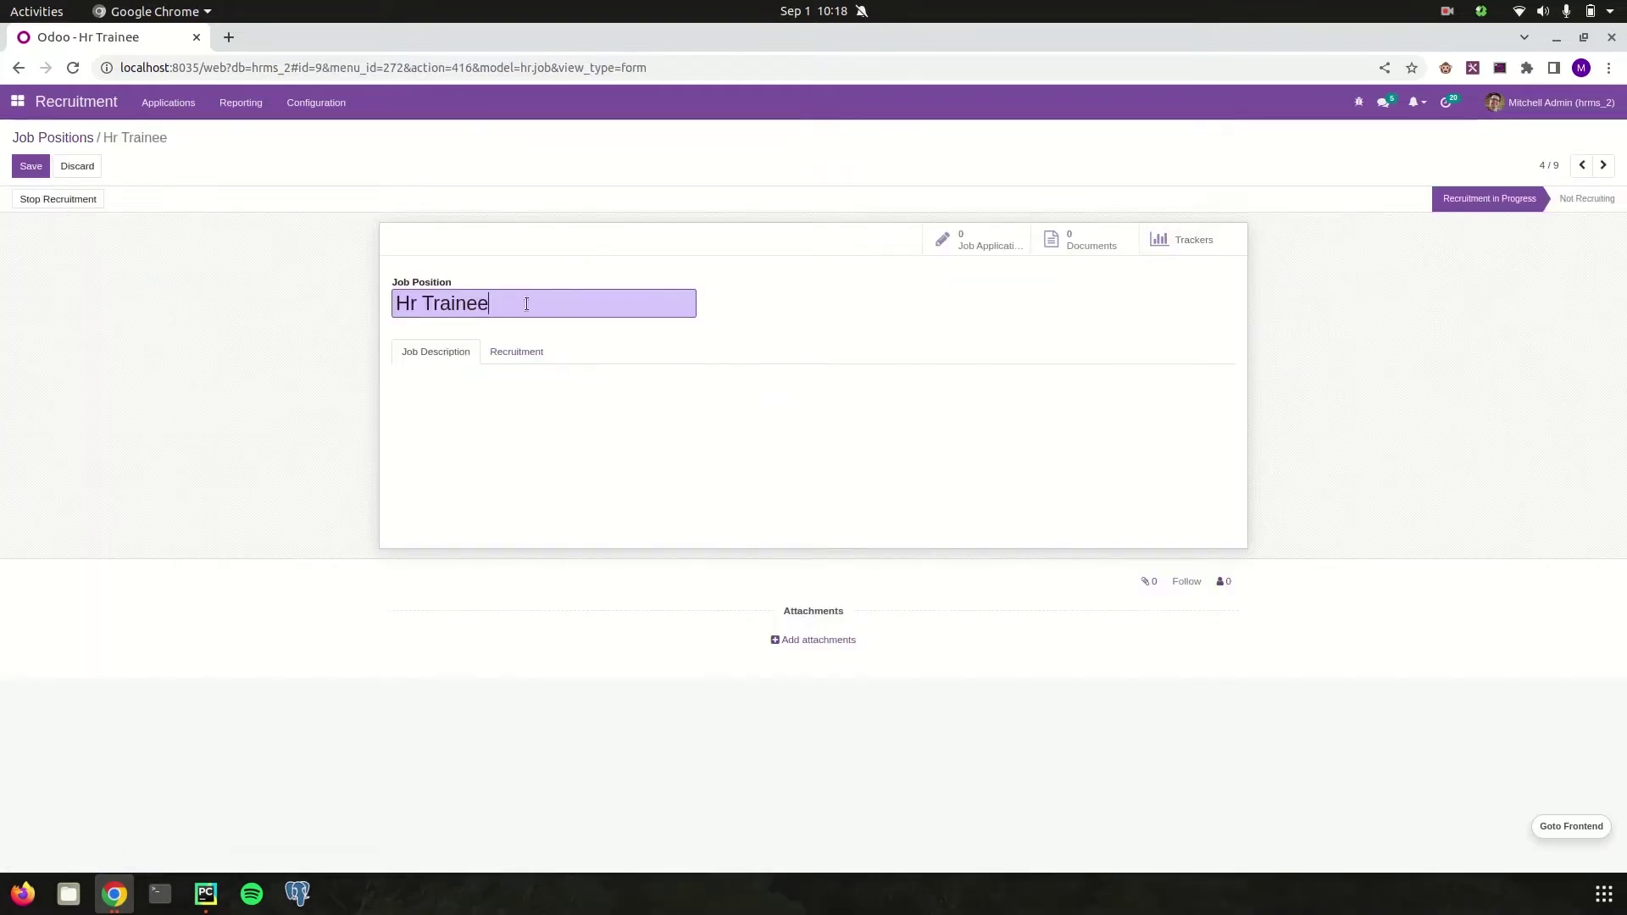
{"action": "left_click", "coordinate": [454, 412]}
{"action": "left_click", "coordinate": [519, 358]}
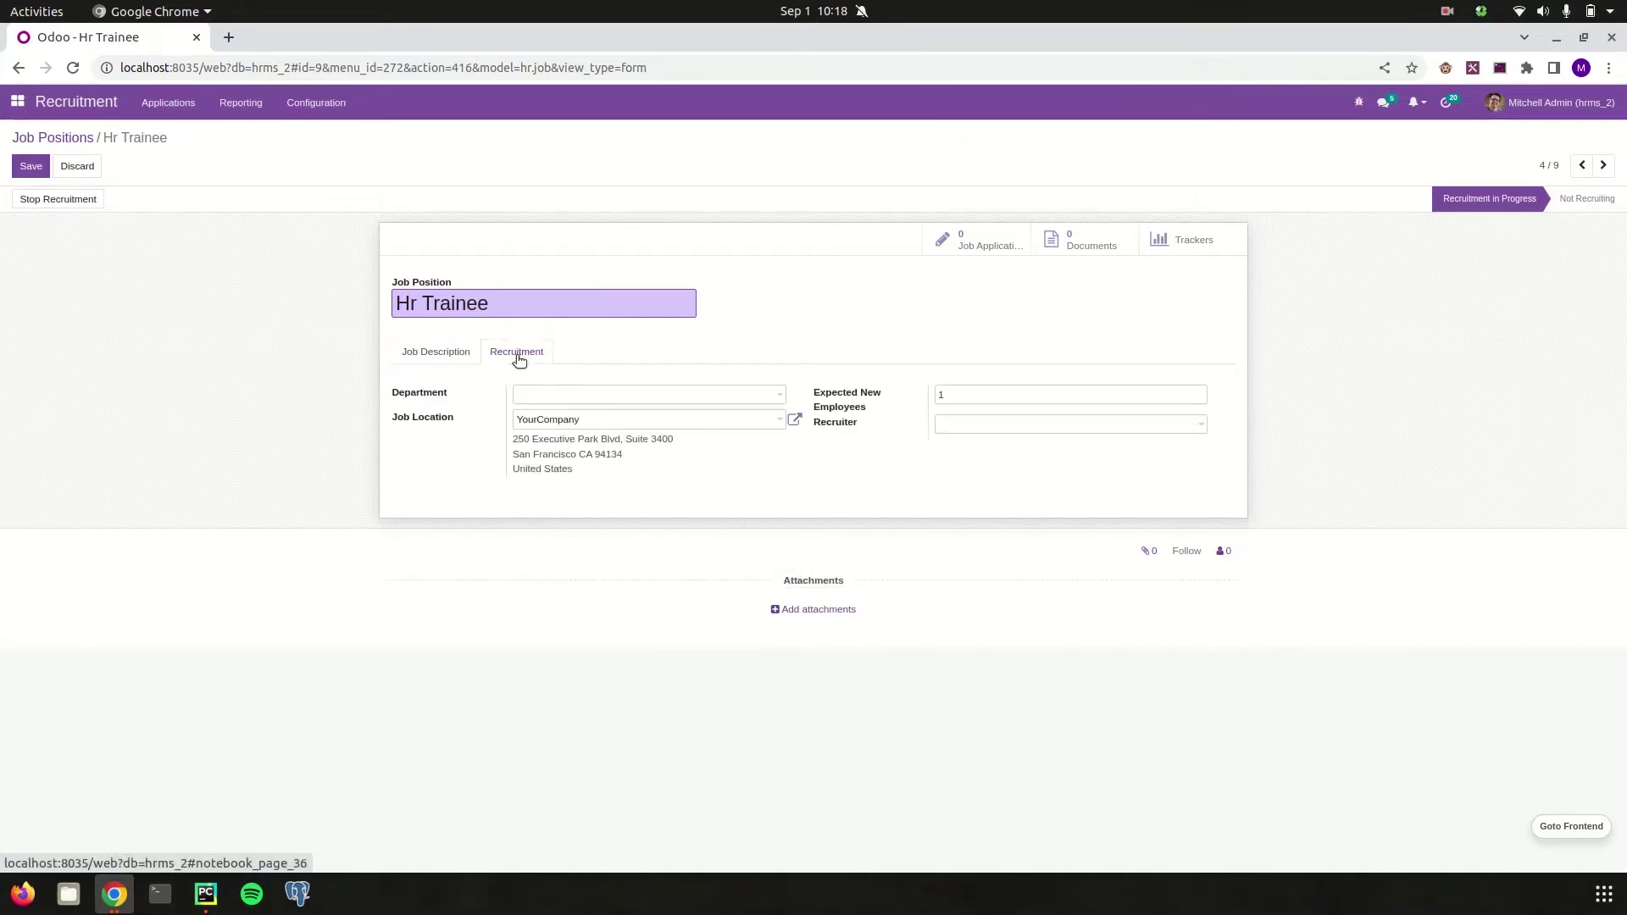
{"action": "left_click", "coordinate": [583, 394]}
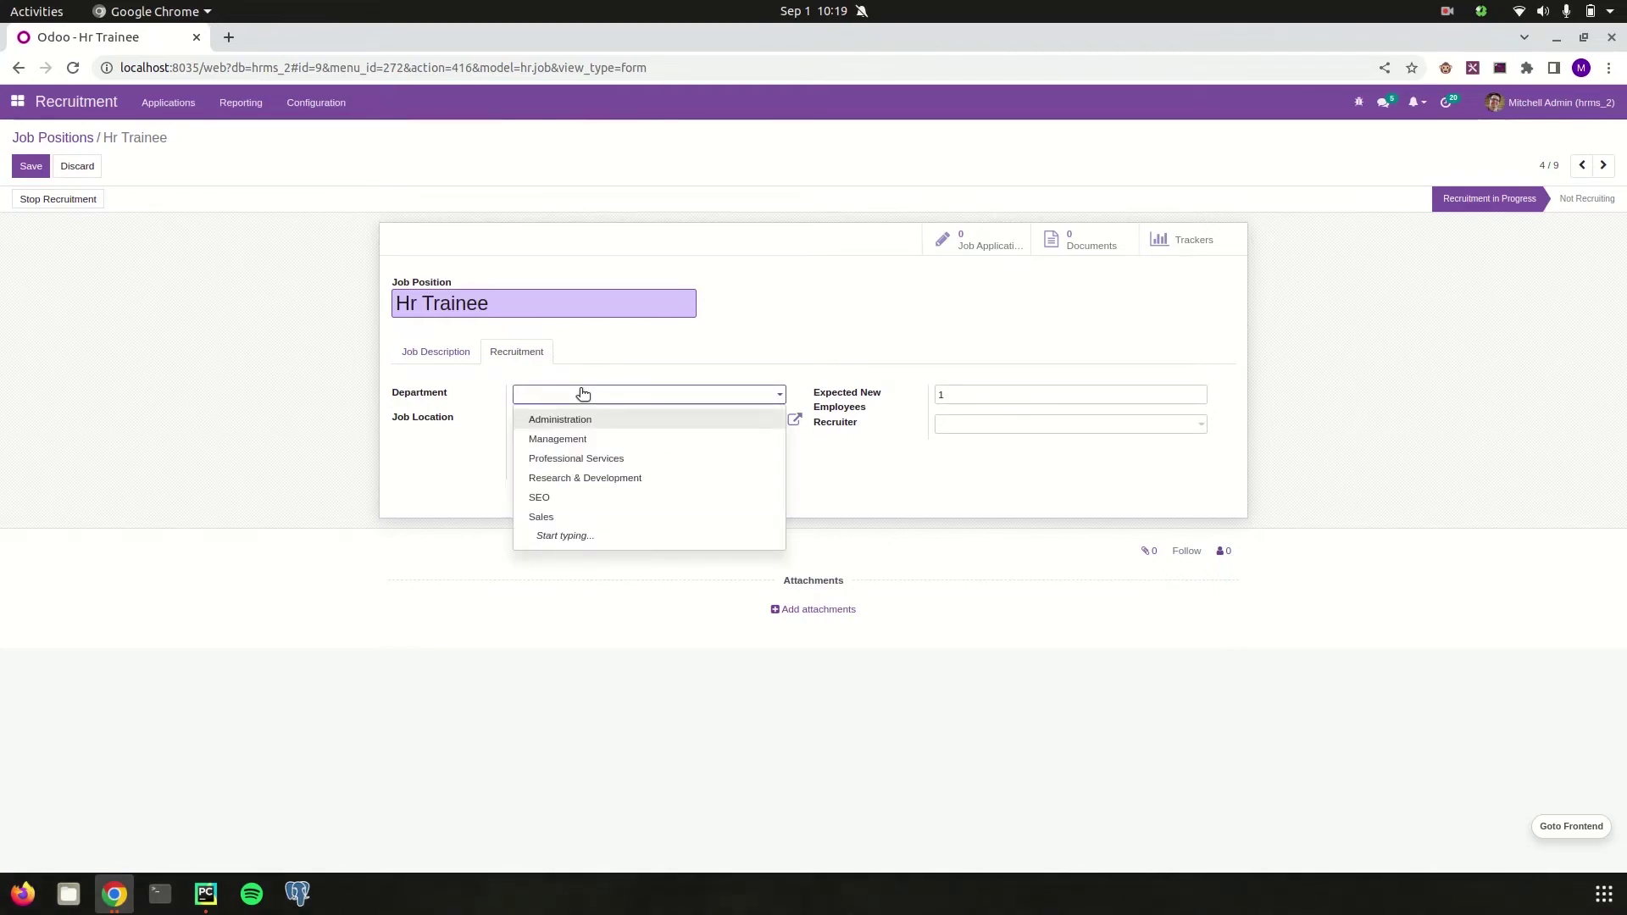
{"action": "left_click", "coordinate": [561, 420]}
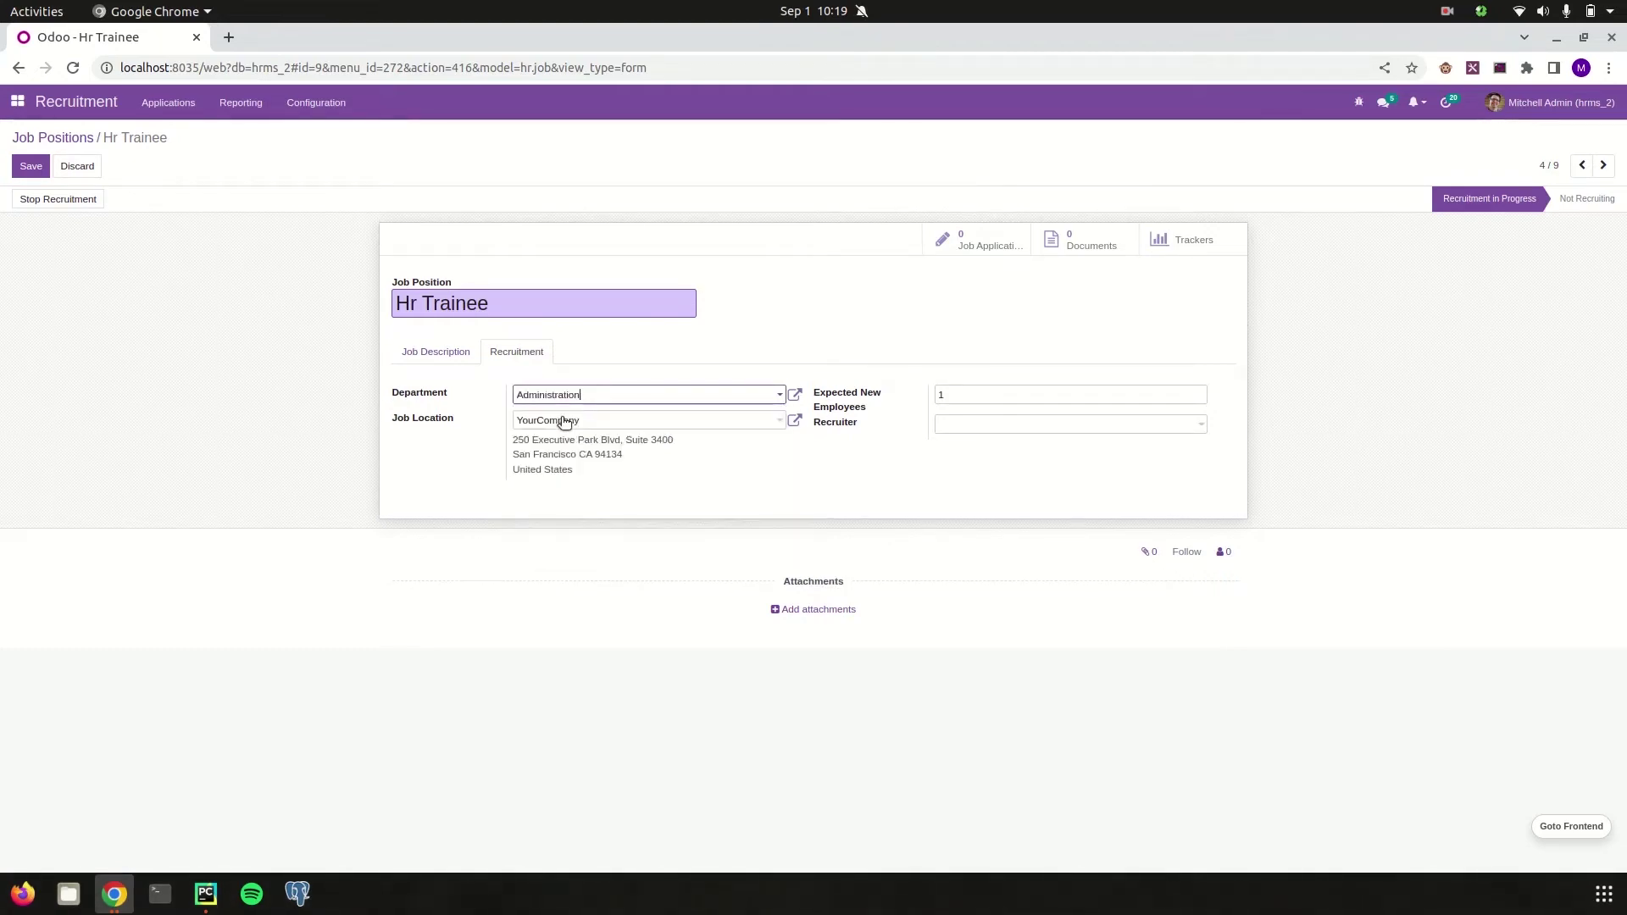
{"action": "left_click", "coordinate": [658, 421]}
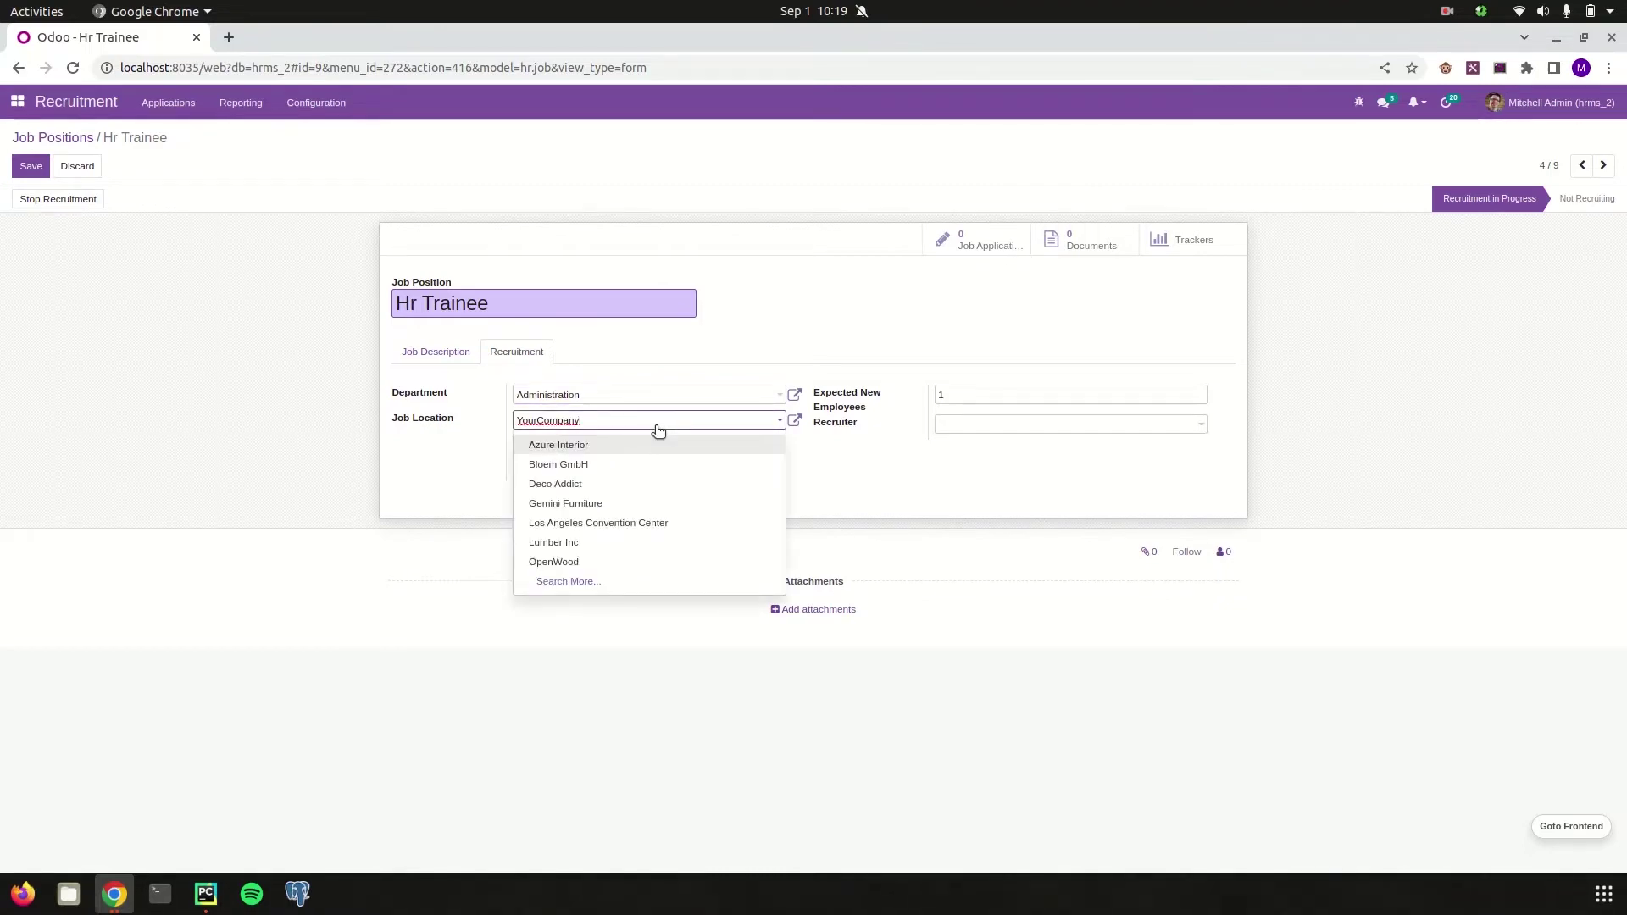
{"action": "left_click", "coordinate": [832, 466]}
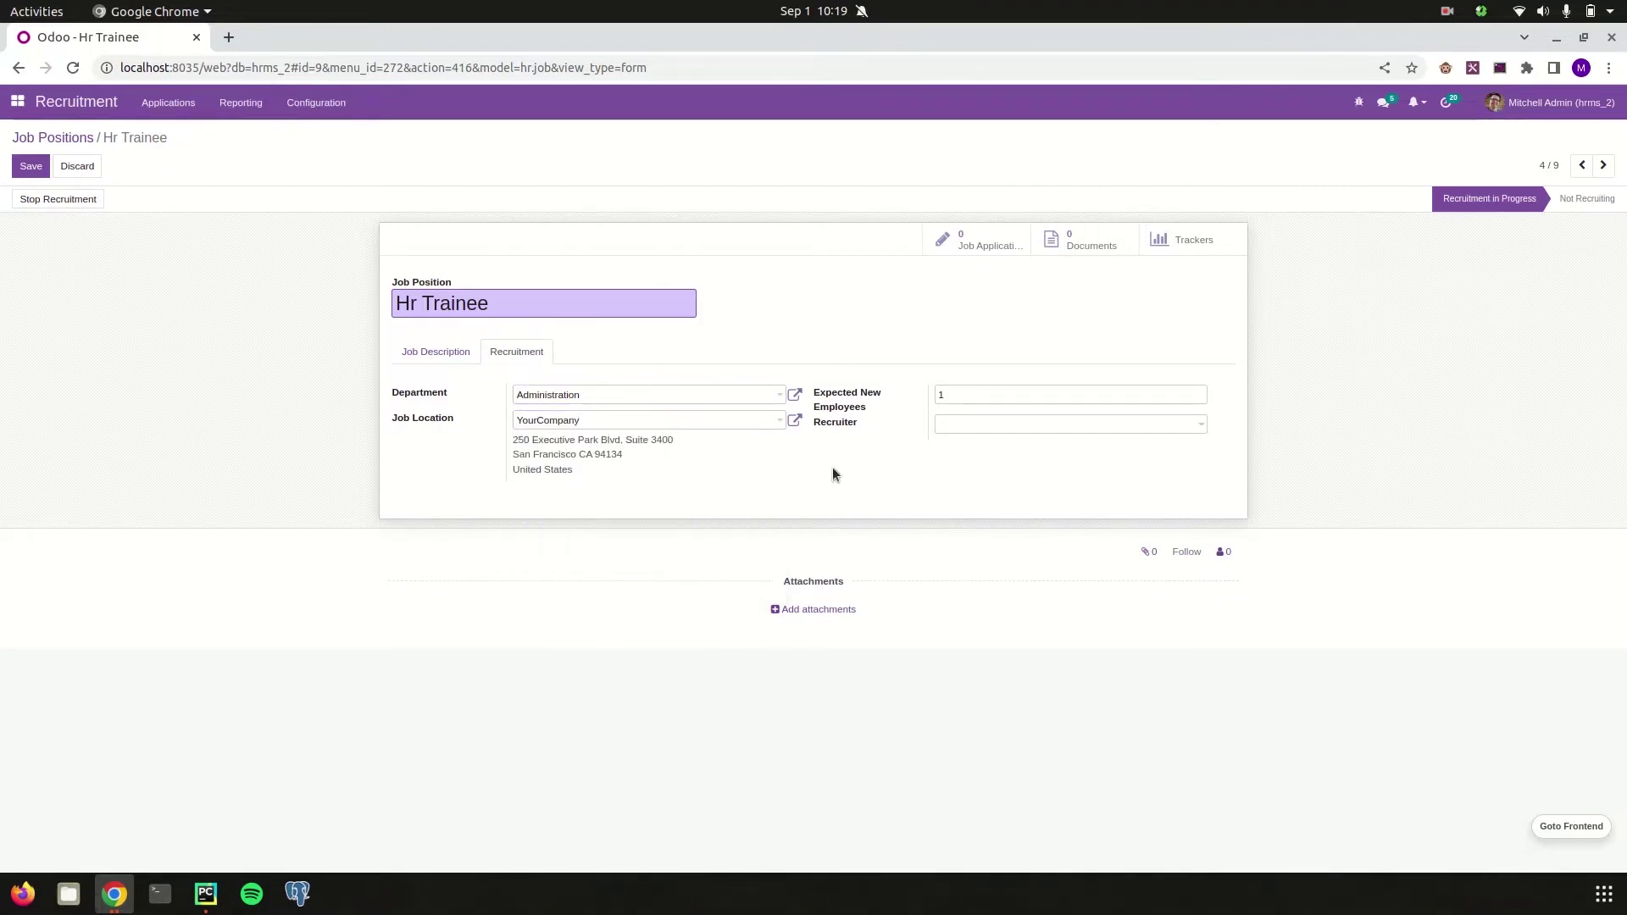
- Set Expected New Employees to 2, assign the admin user as recruiter, and save
{"action": "left_click", "coordinate": [975, 399]}
{"action": "type", "text": "2"}
{"action": "left_click", "coordinate": [1026, 431]}
{"action": "left_click", "coordinate": [983, 472]}
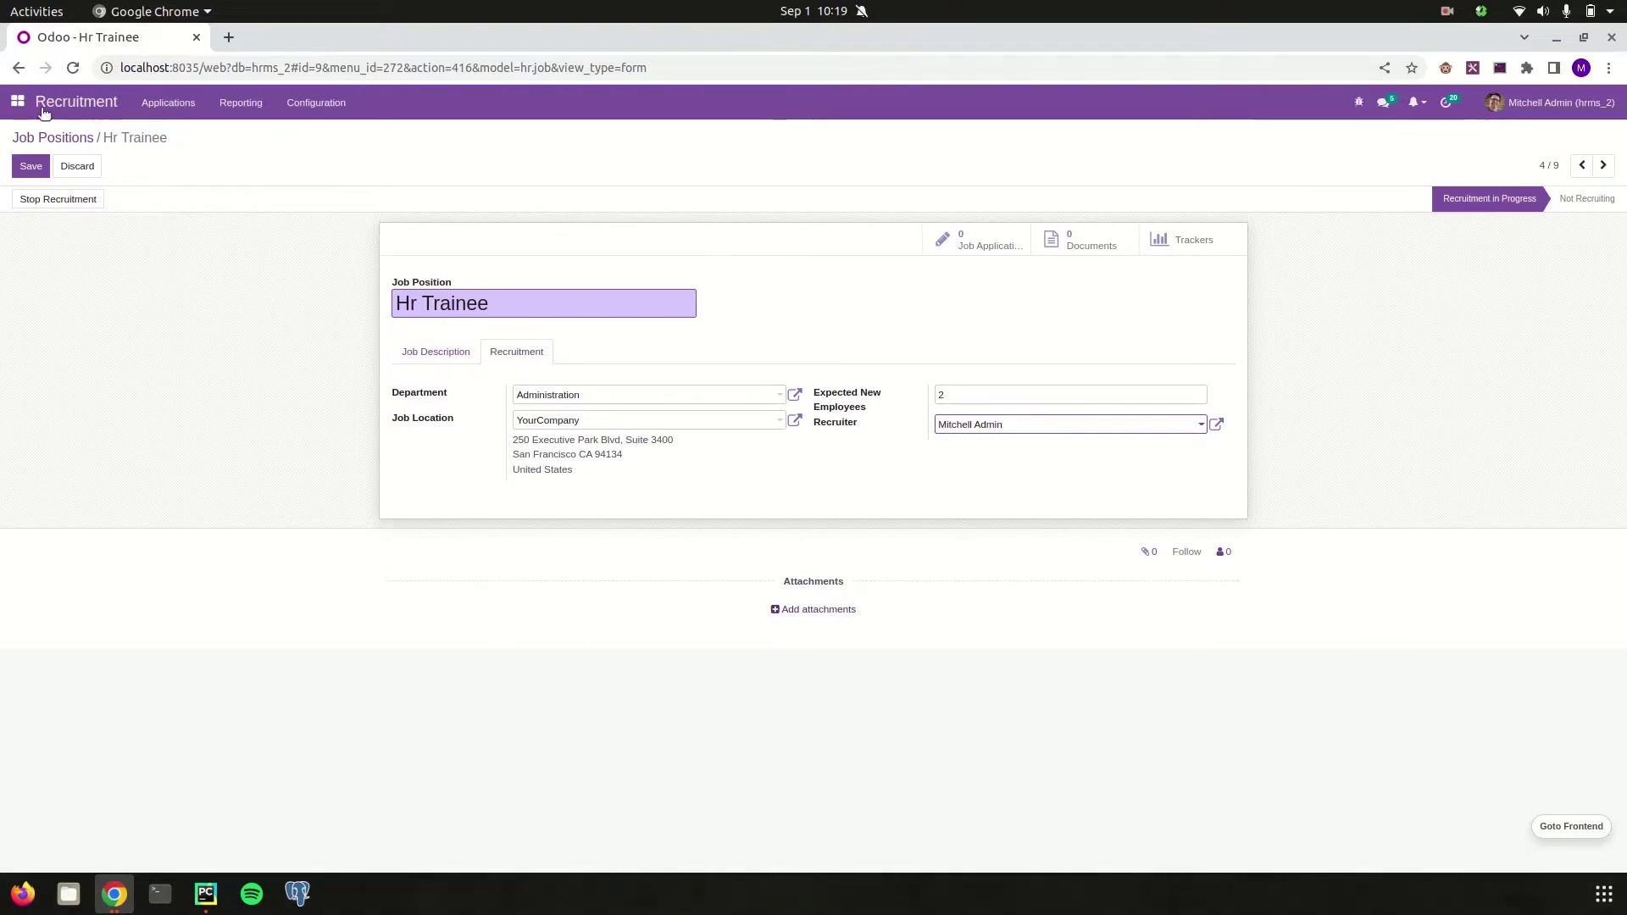
{"action": "left_click", "coordinate": [30, 167]}
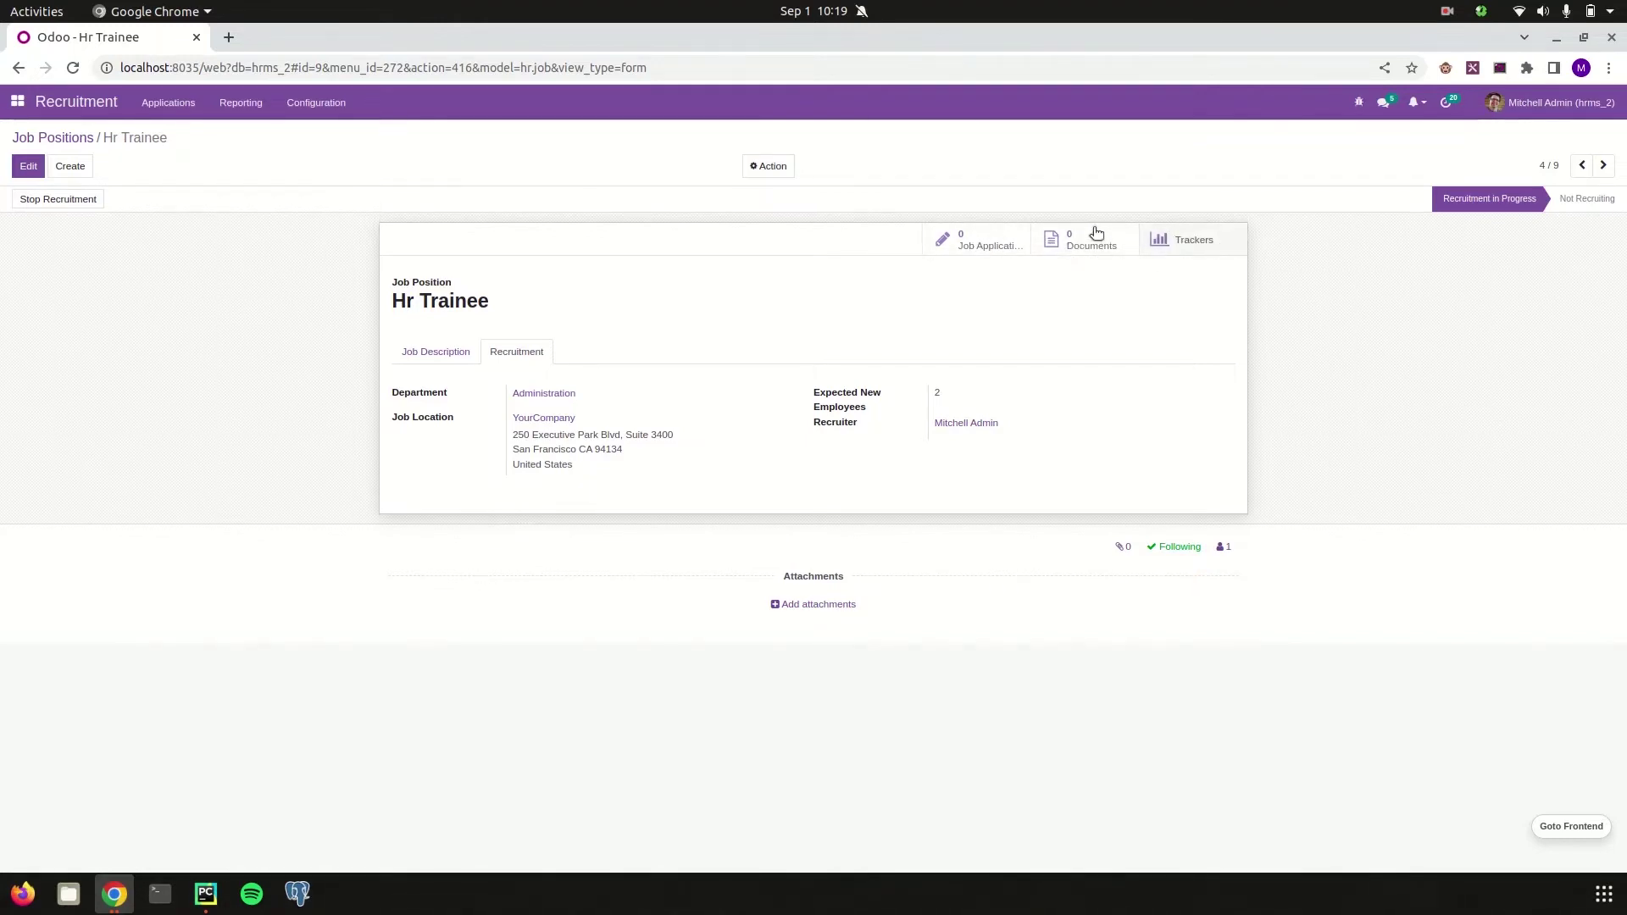
- From Hr Trainee's Job Applications, begin a new application
{"action": "left_click", "coordinate": [981, 241]}
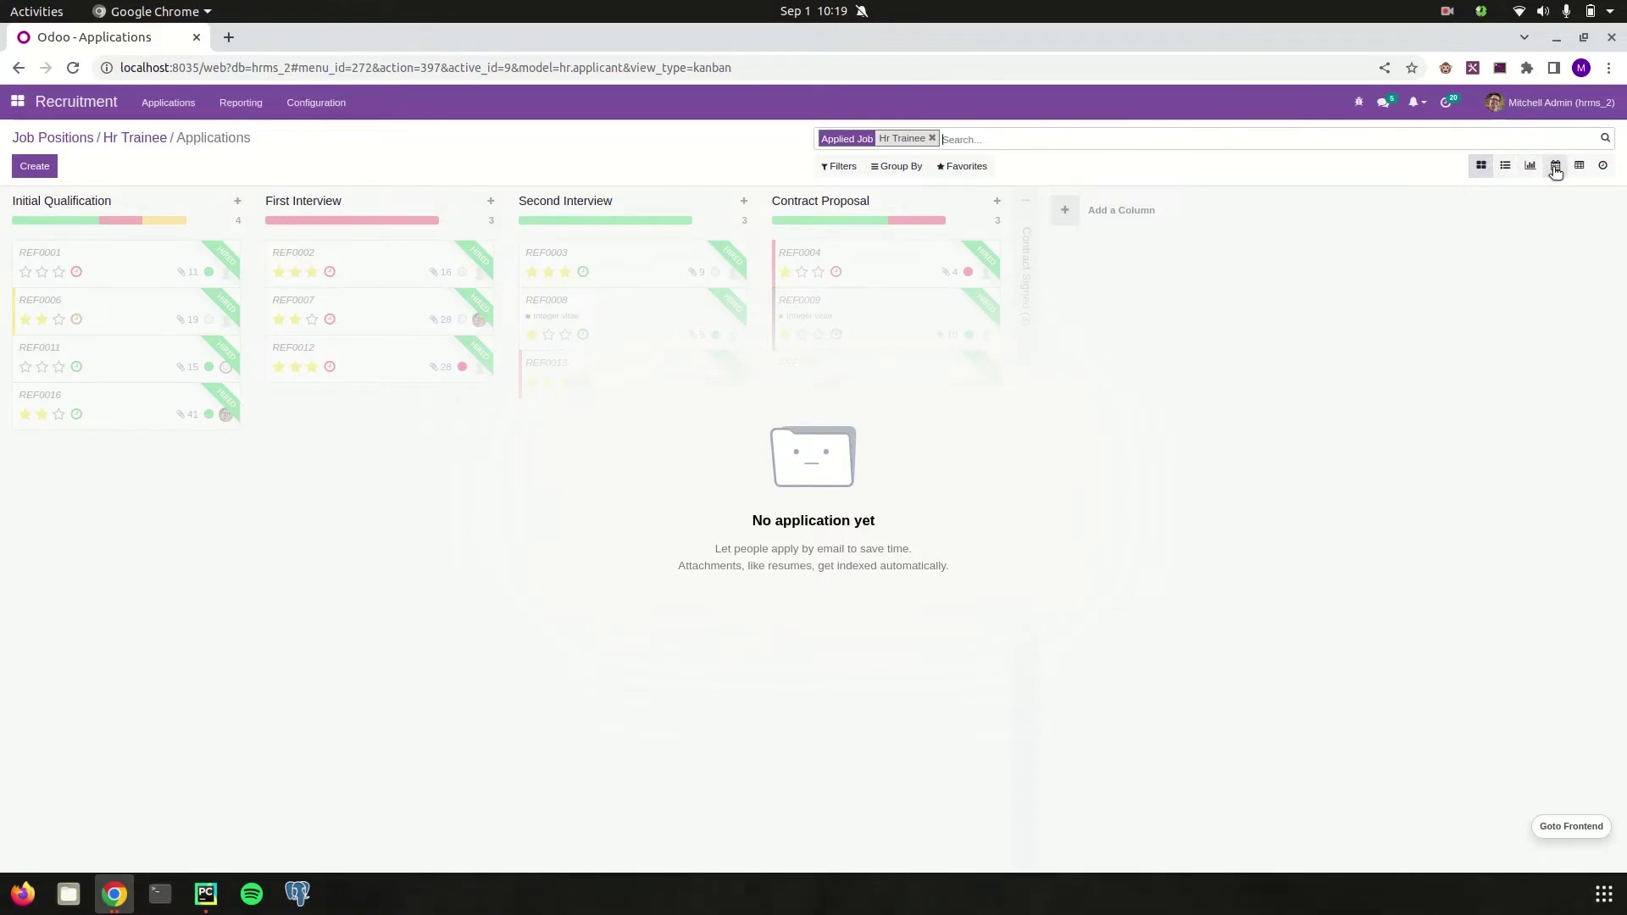
{"action": "left_click", "coordinate": [35, 167]}
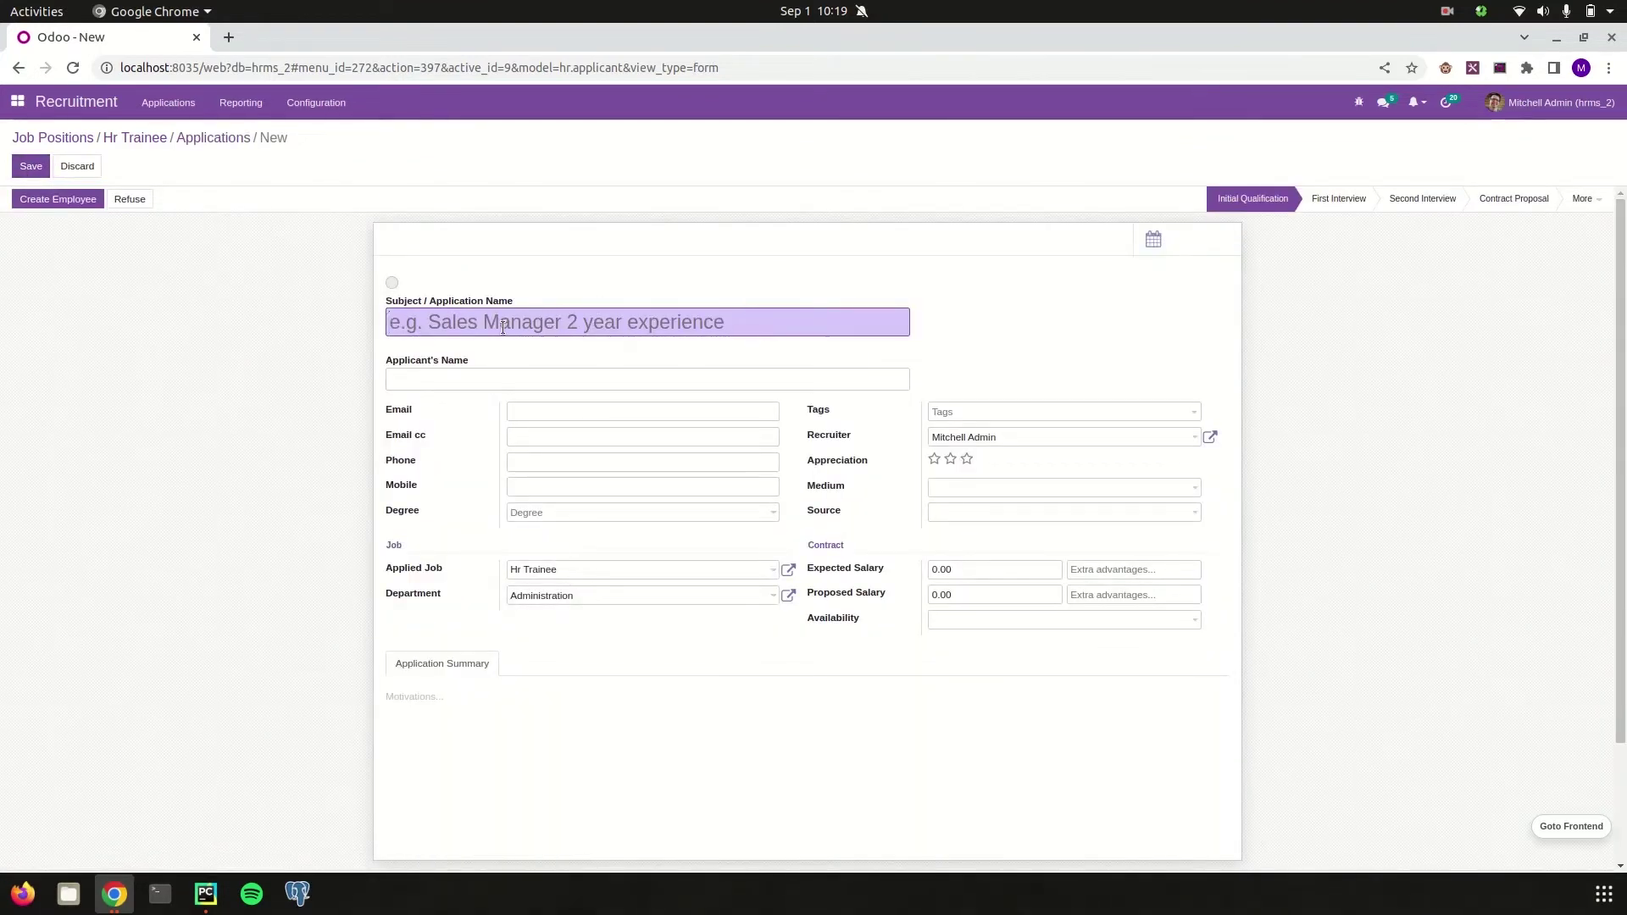
- Enter the application subject and the applicant's name
{"action": "type", "text": "Hr Train"}
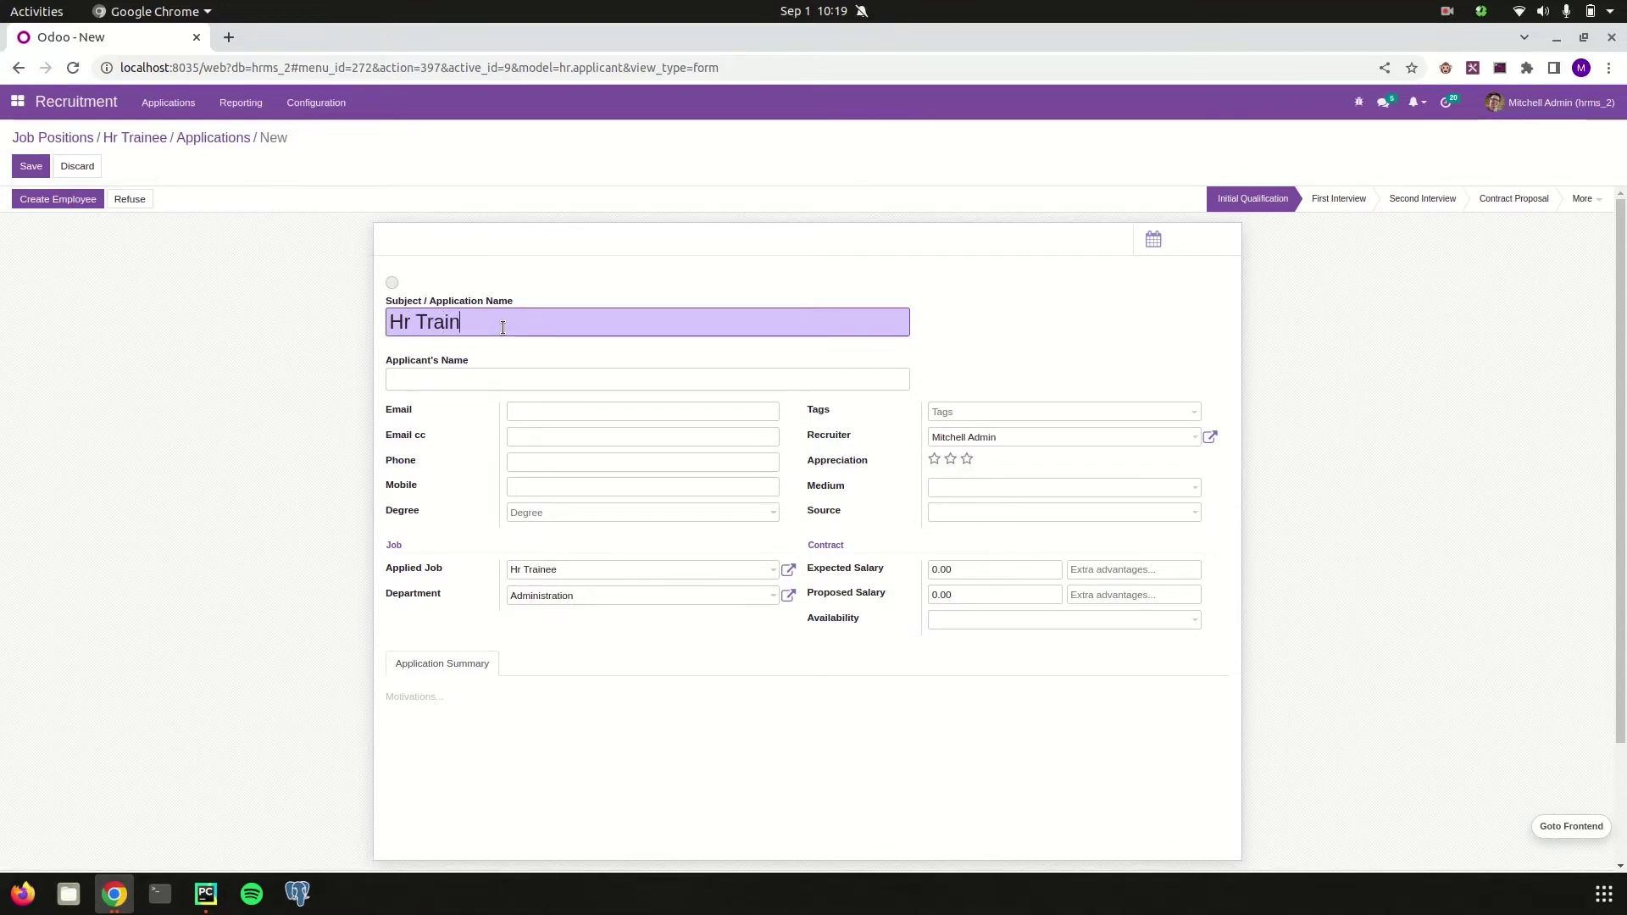
{"action": "type", "text": "ee : Ram"}
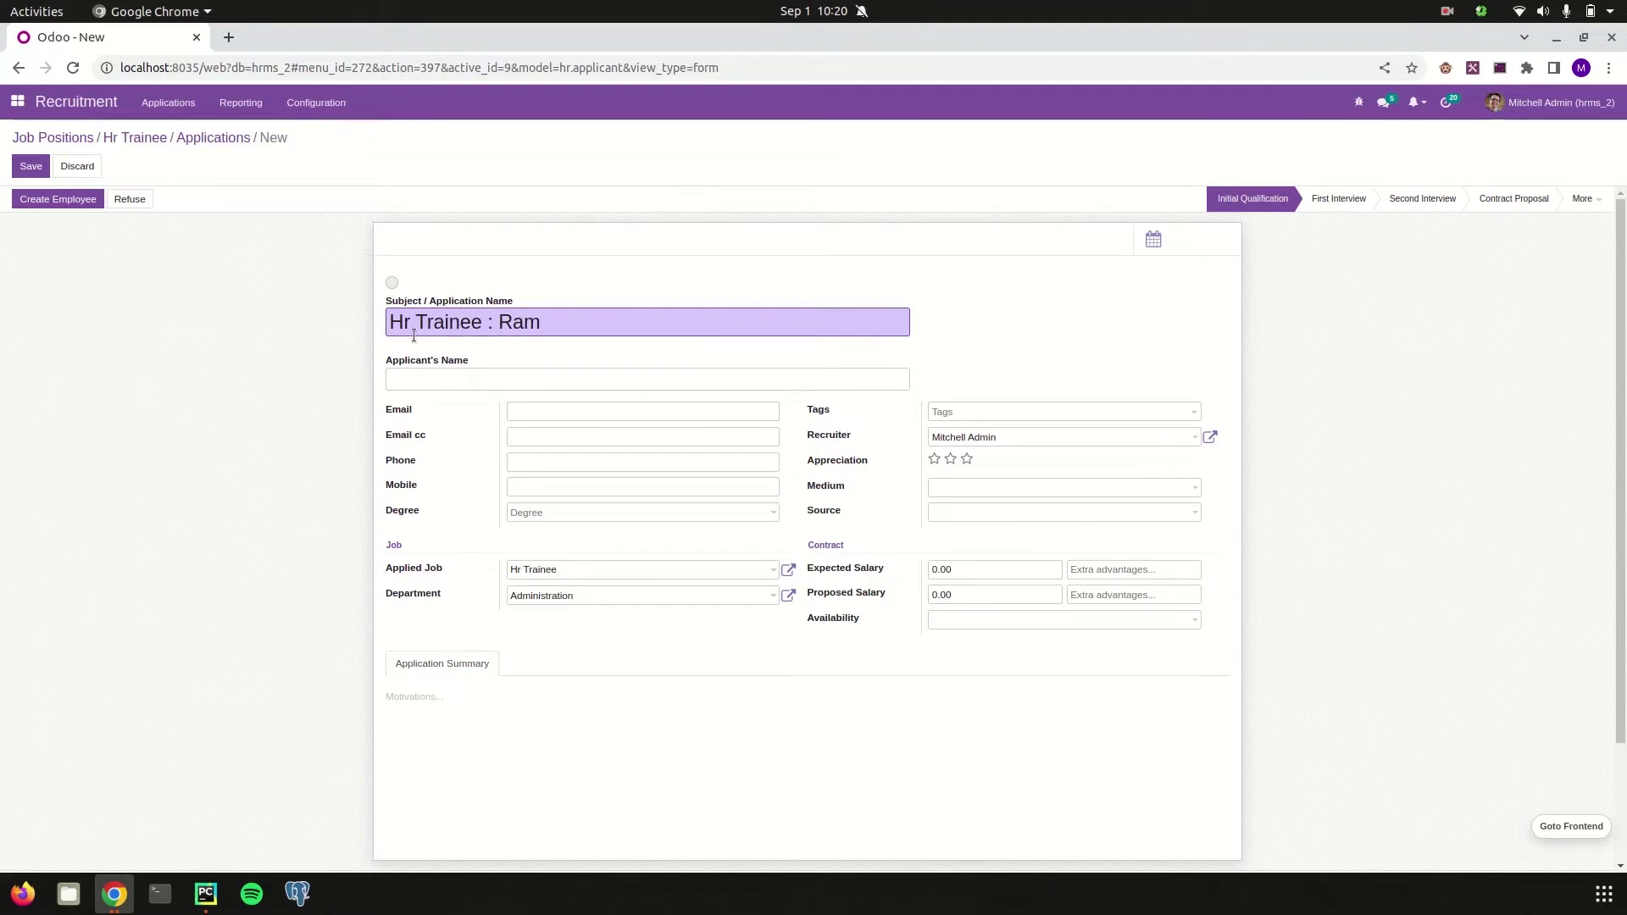
{"action": "left_click", "coordinate": [449, 379]}
{"action": "type", "text": "RA"}
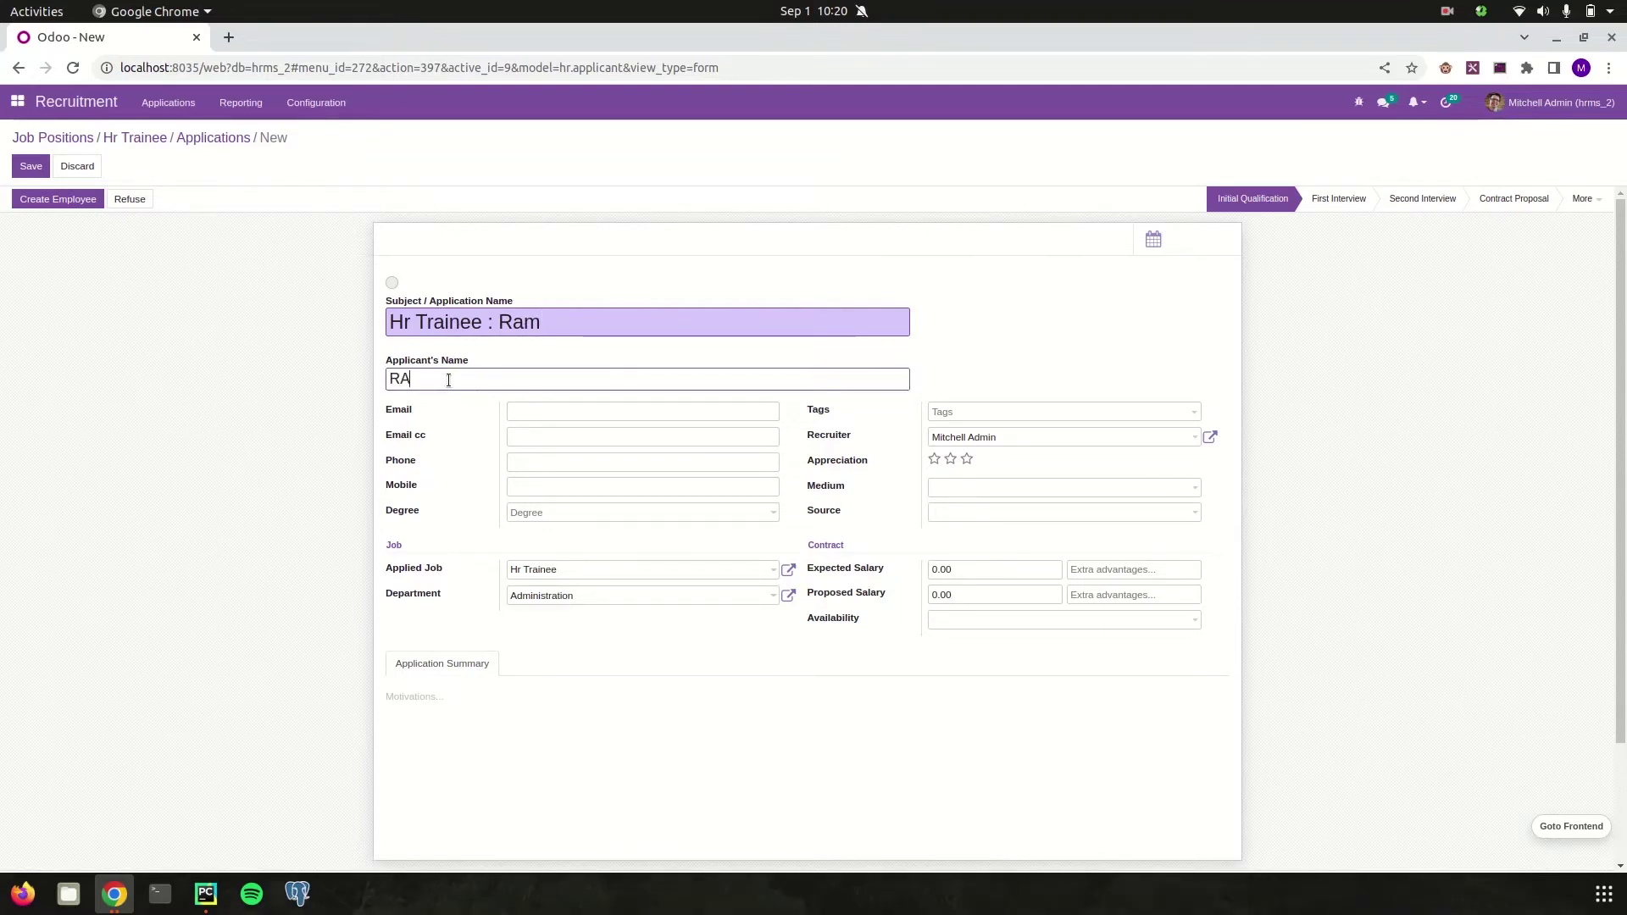
{"action": "type", "text": "M"}
{"action": "left_click", "coordinate": [543, 405]}
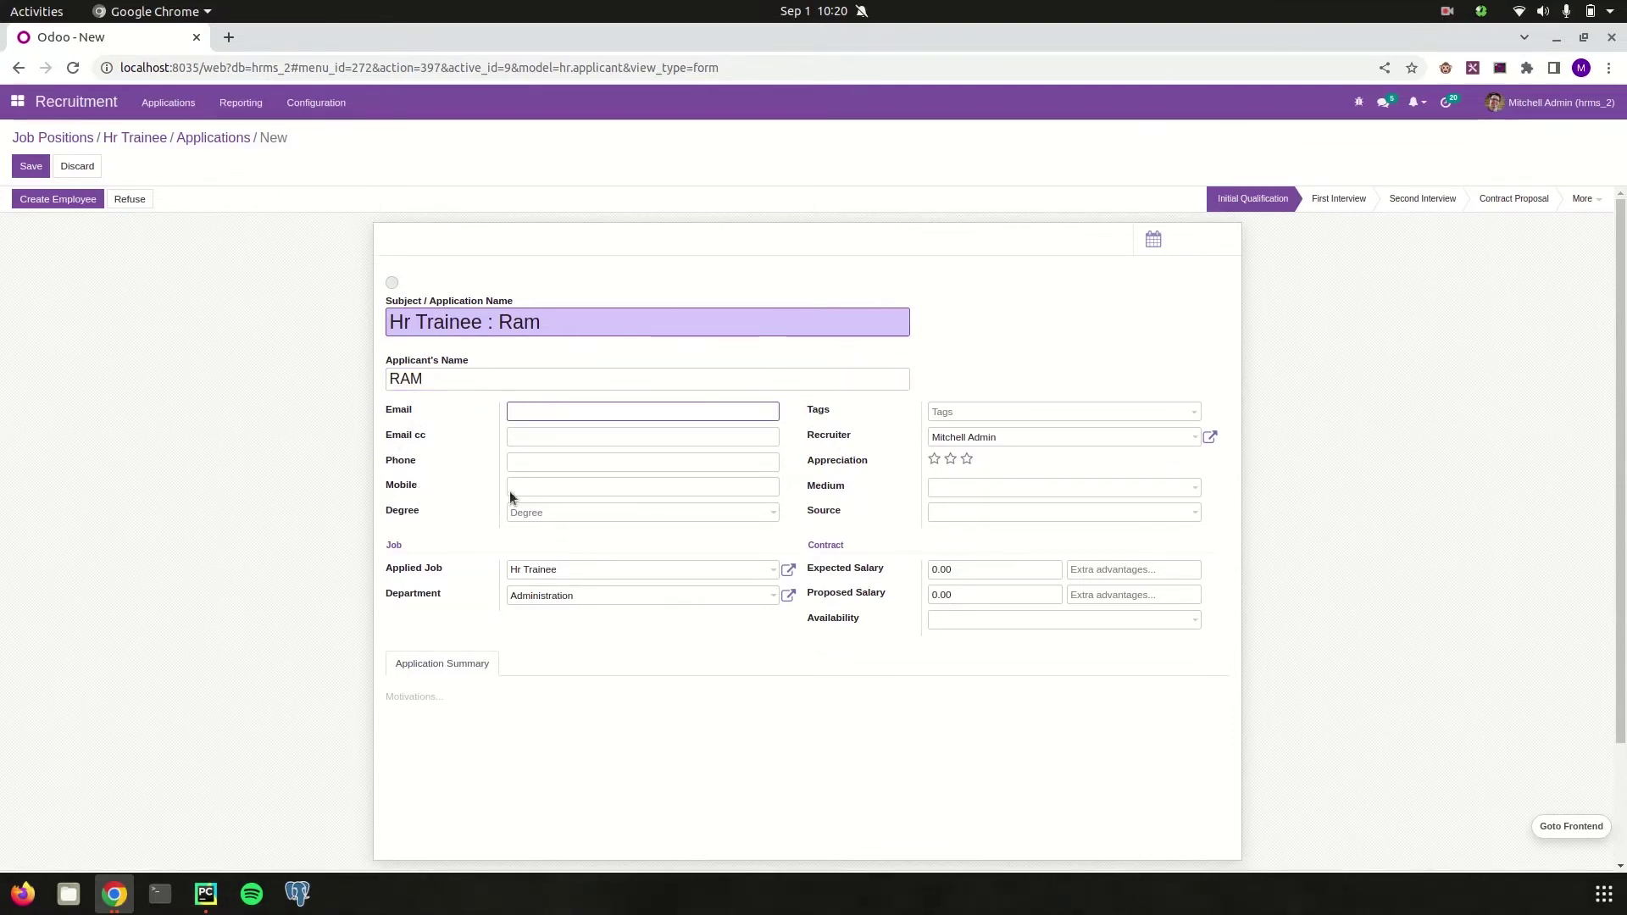
- Create and add the 'Hr' tag, then save the application
{"action": "left_click", "coordinate": [991, 413]}
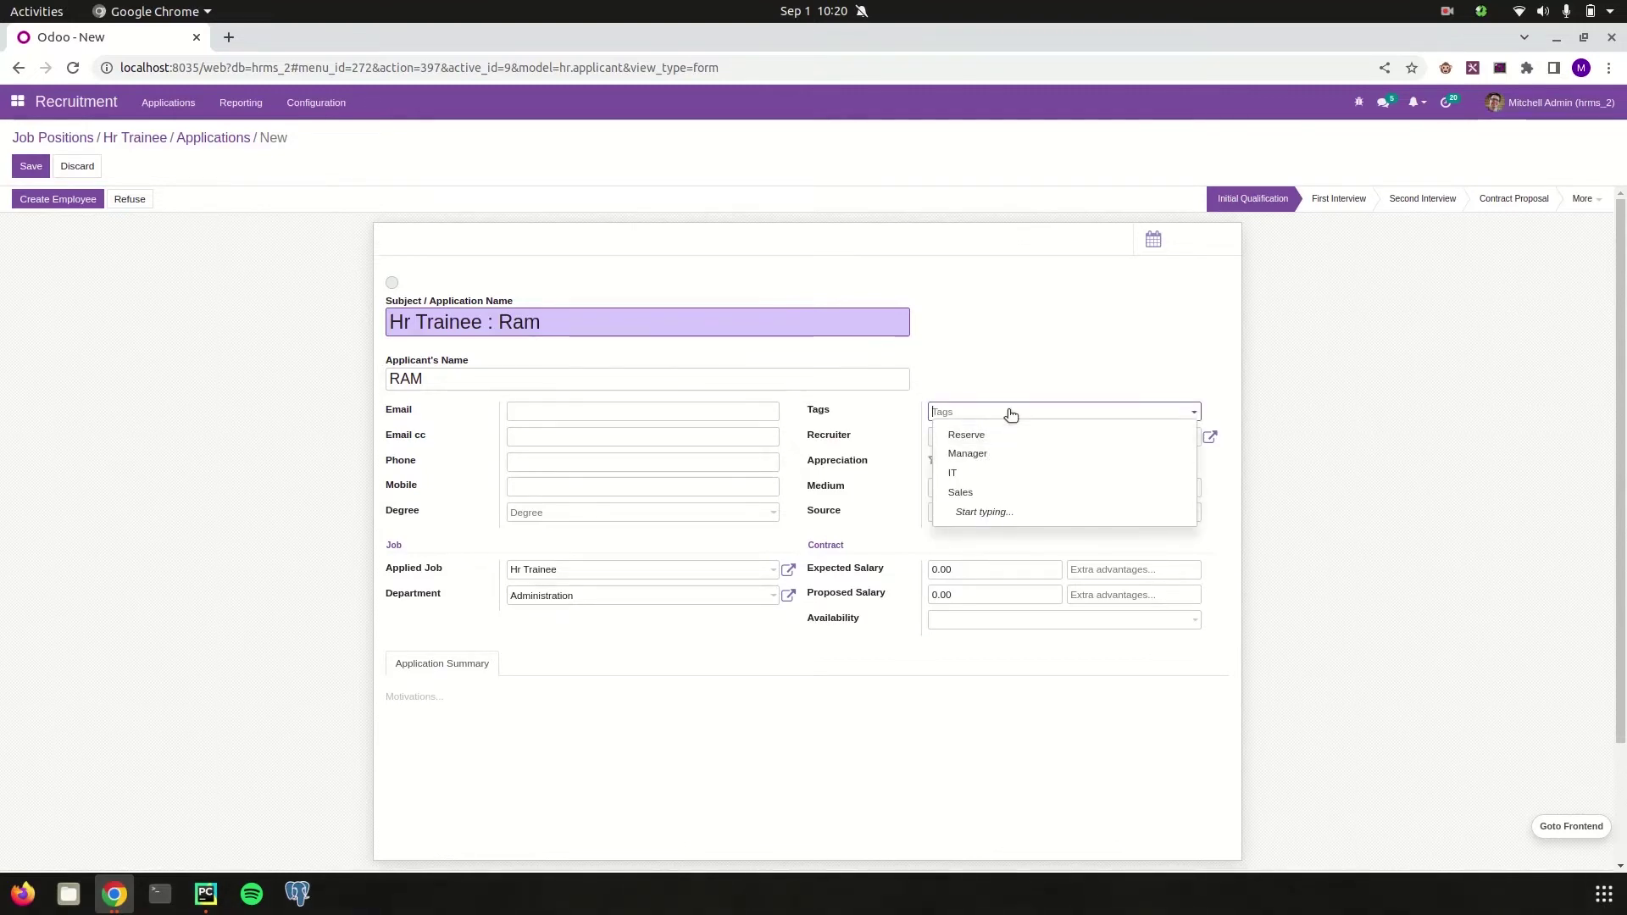
{"action": "type", "text": "Hr"}
{"action": "left_click", "coordinate": [976, 434]}
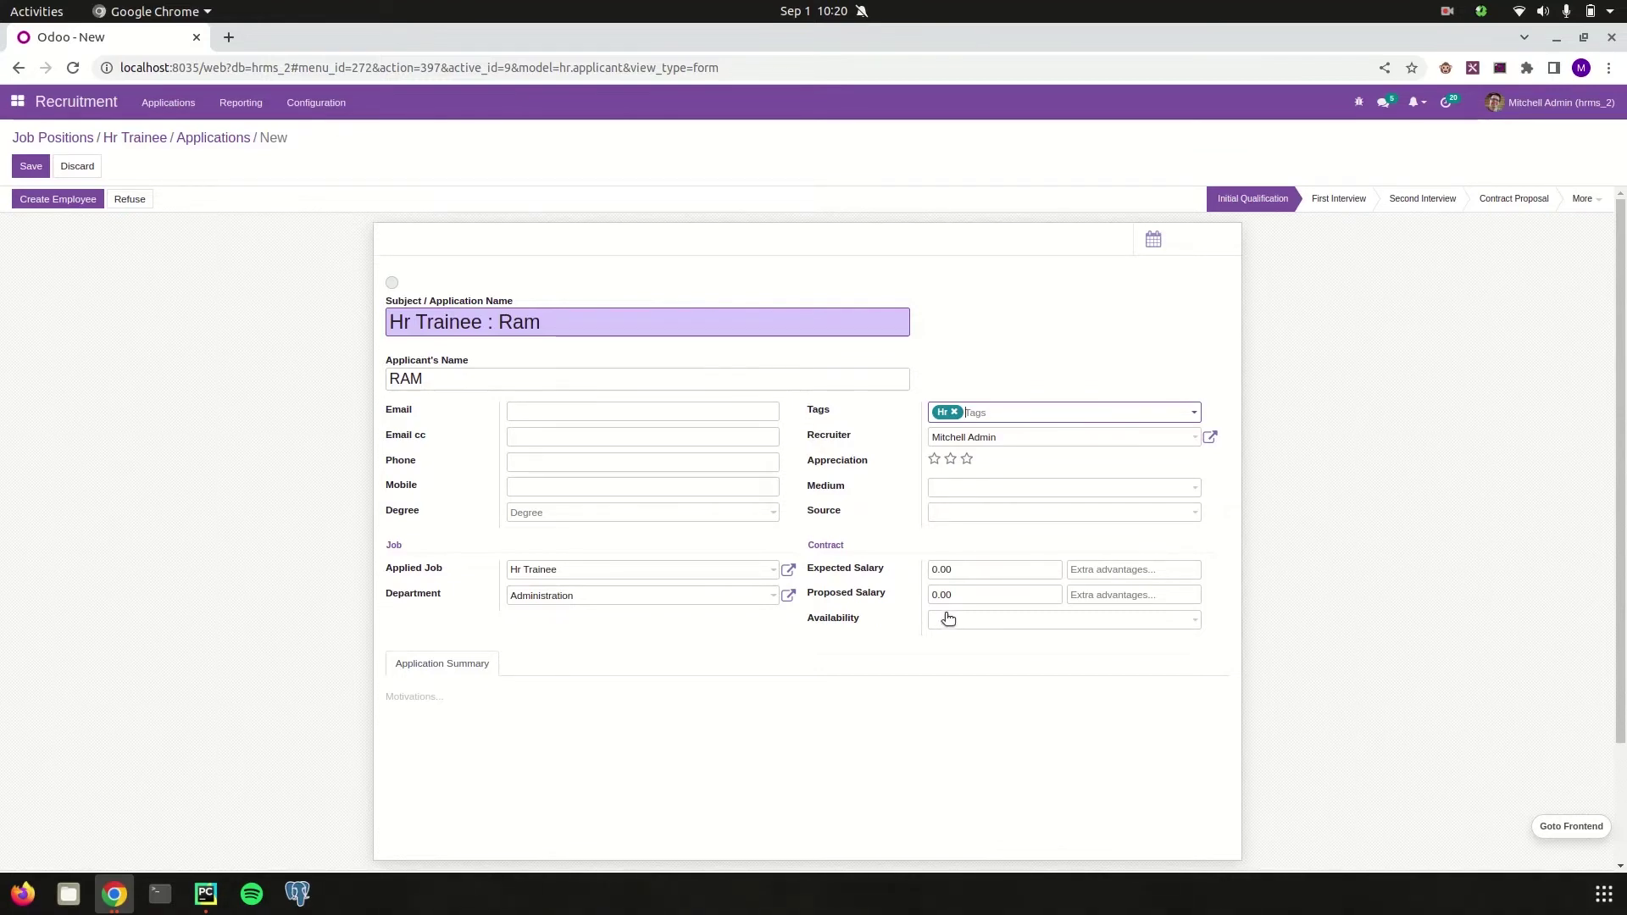
{"action": "scroll", "coordinate": [806, 690], "scroll_direction": "down", "scroll_amount": 2}
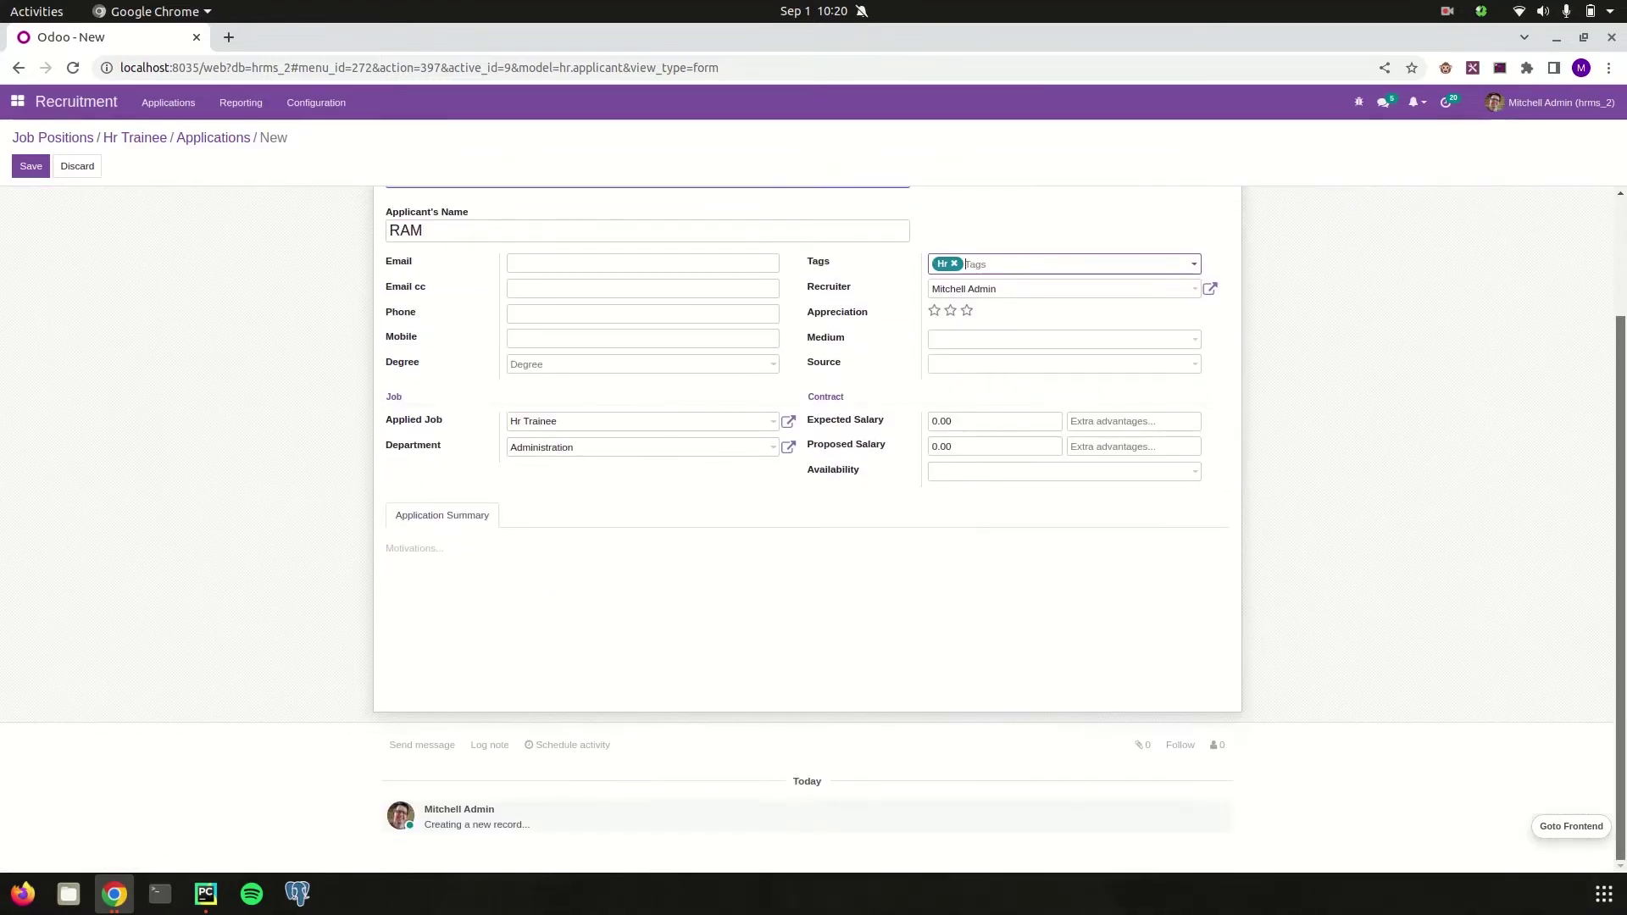
{"action": "scroll", "coordinate": [814, 534], "scroll_direction": "up", "scroll_amount": 2}
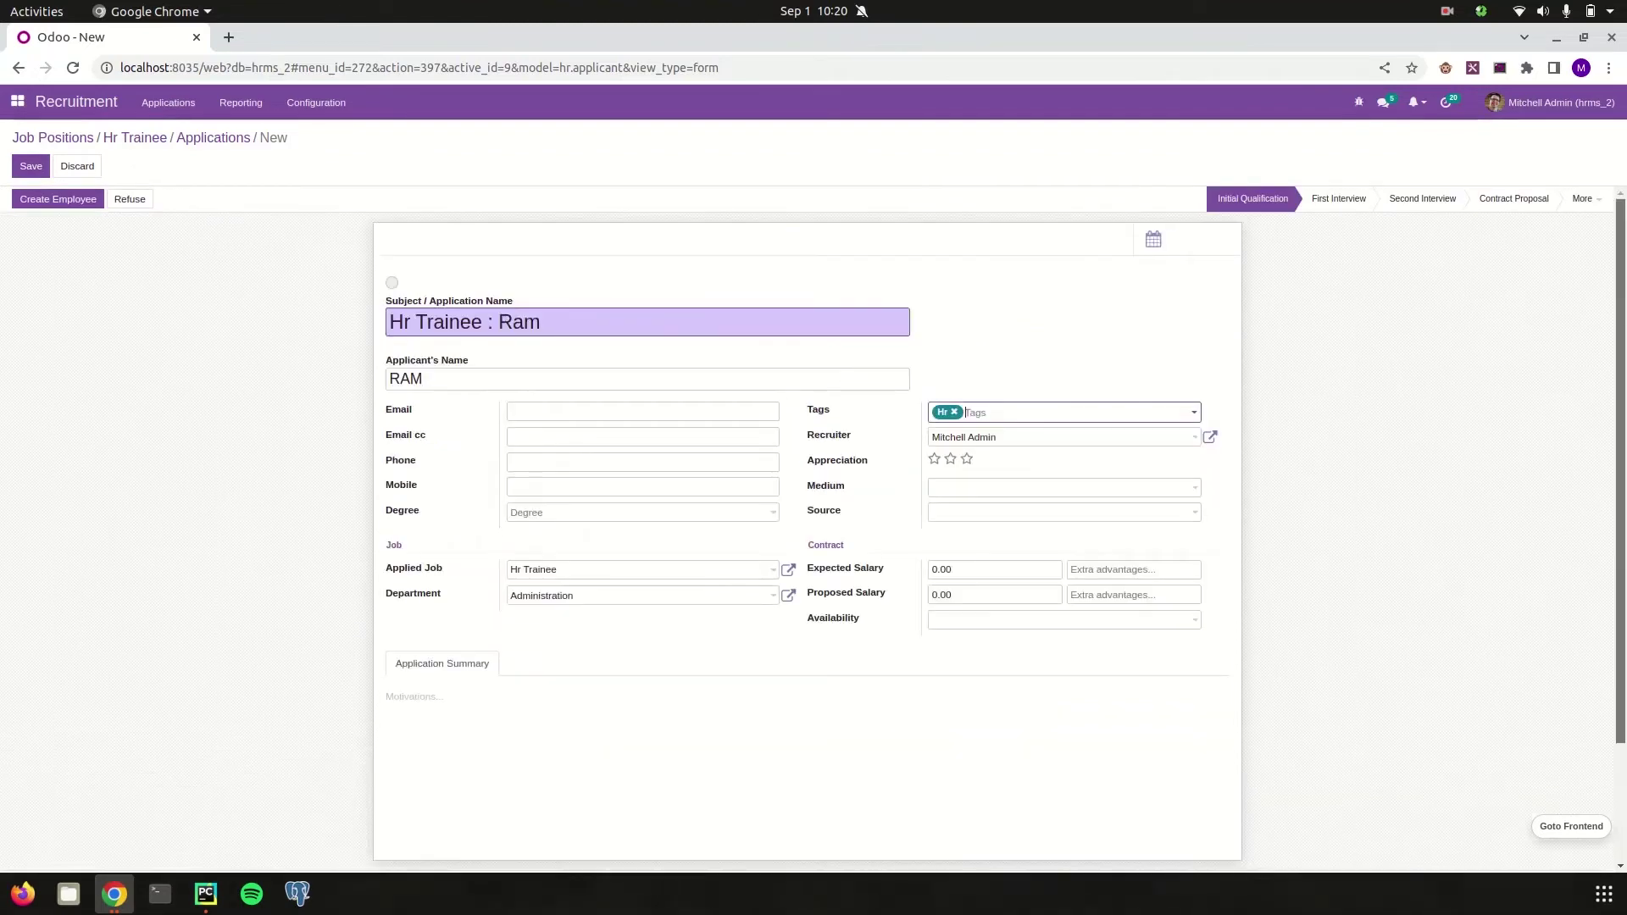
{"action": "left_click", "coordinate": [30, 166]}
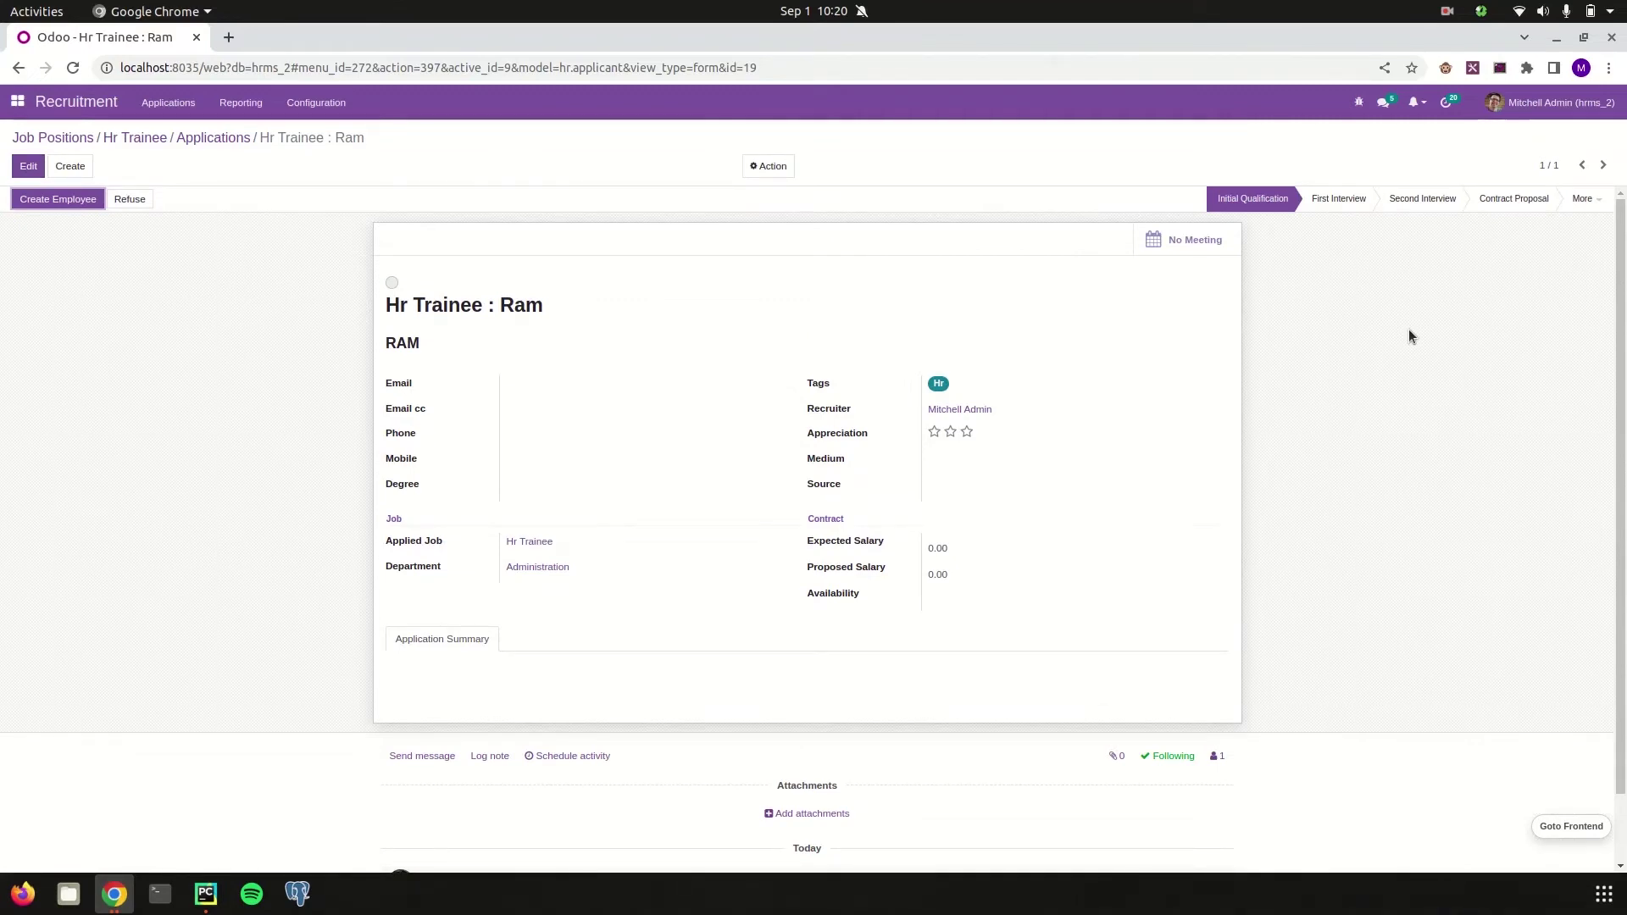
- Check the applicant's meetings calendar, then return to the Hr Trainee applications pipeline
{"action": "left_click", "coordinate": [1186, 247]}
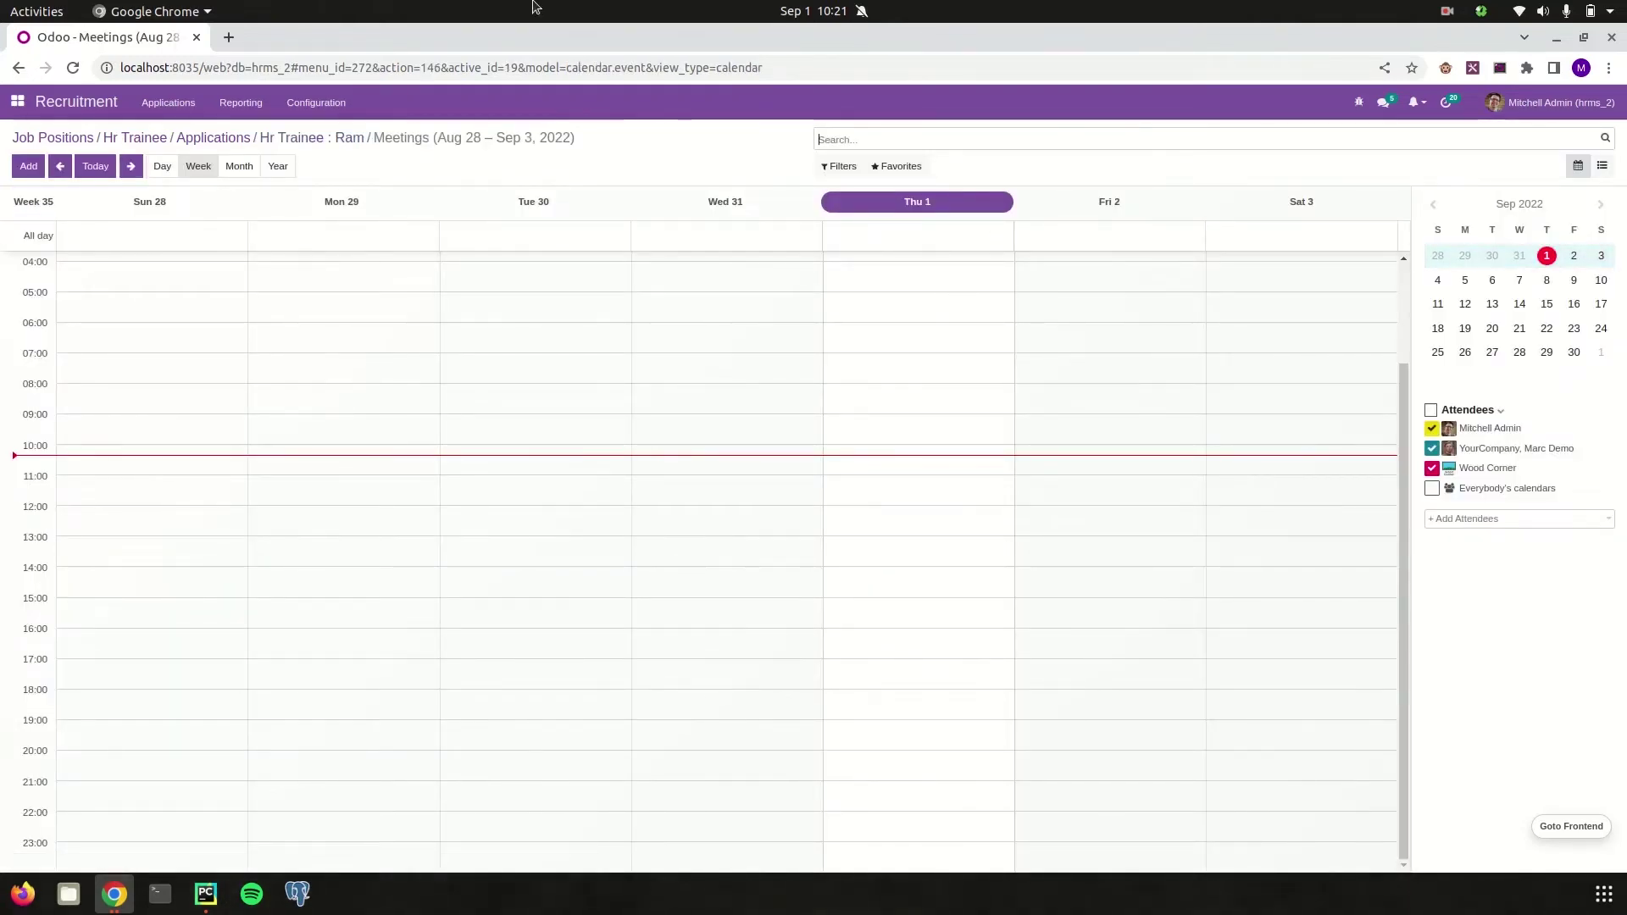
{"action": "left_click", "coordinate": [202, 138]}
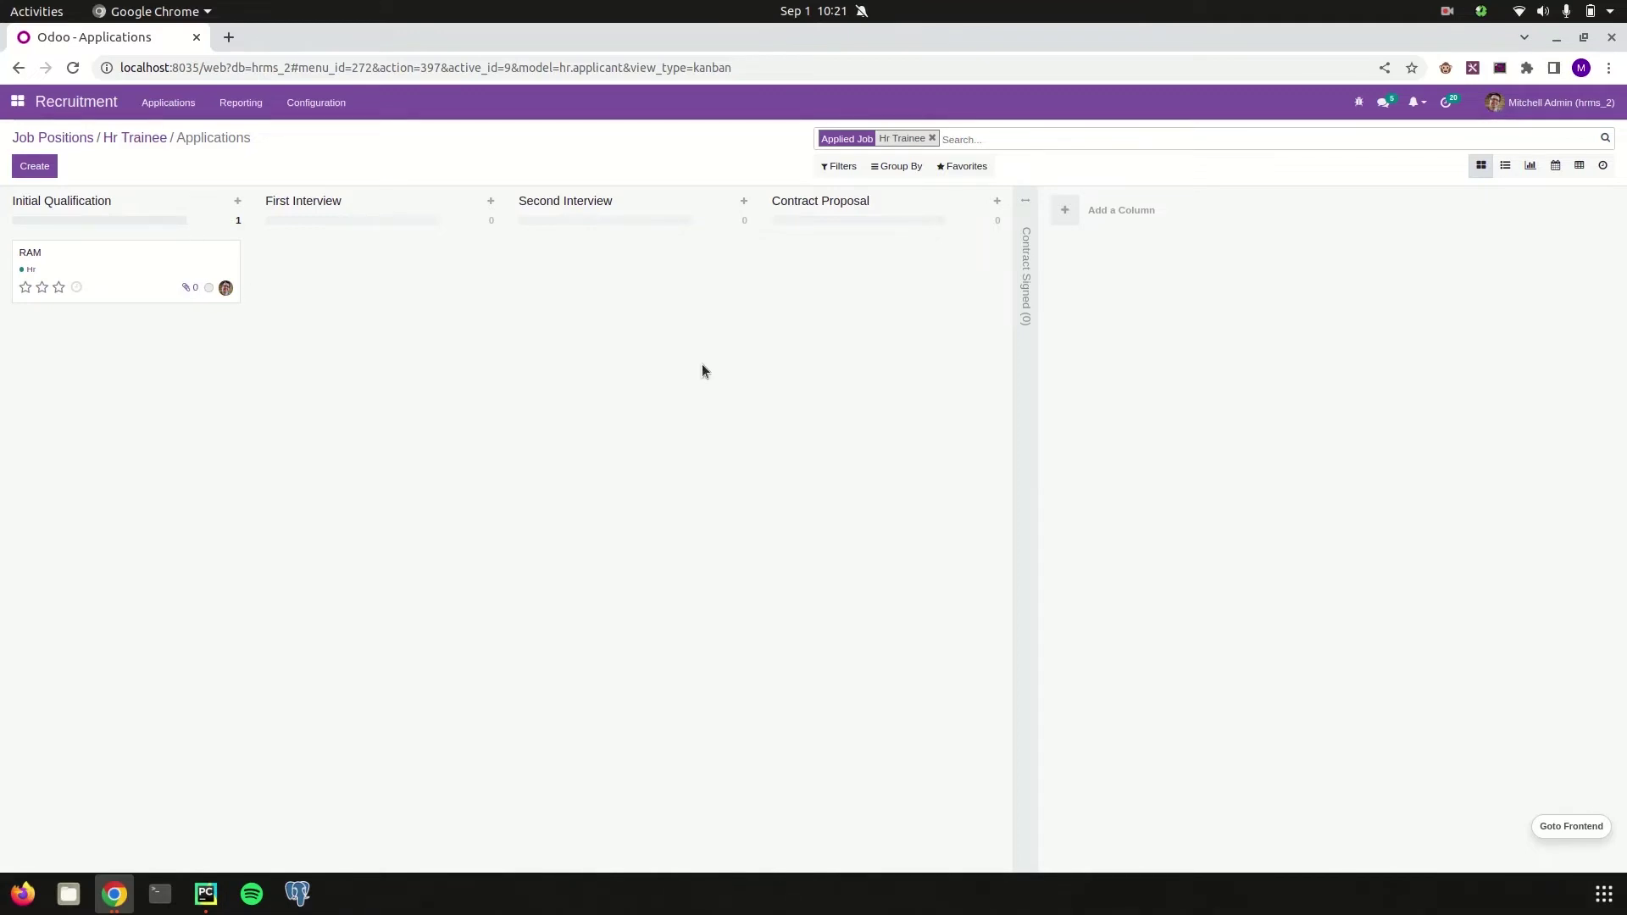
- Move the applicant card through First Interview to Contract Proposal and open it
{"action": "left_click_drag", "start_coordinate": [138, 269], "coordinate": [318, 312]}
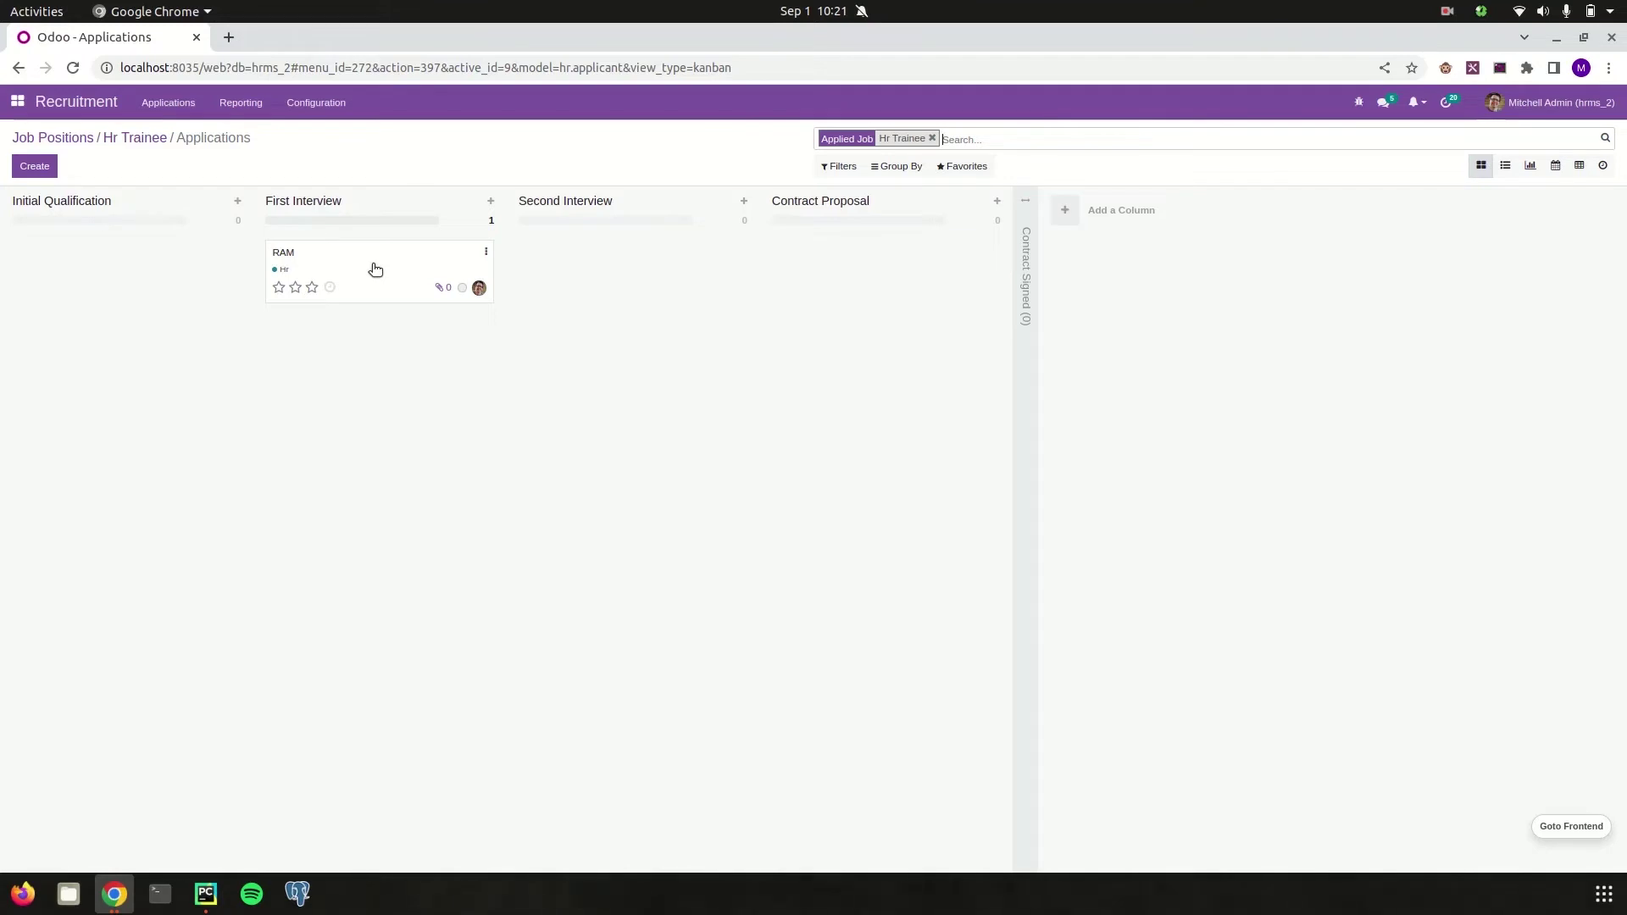
{"action": "left_click_drag", "start_coordinate": [376, 269], "coordinate": [780, 276]}
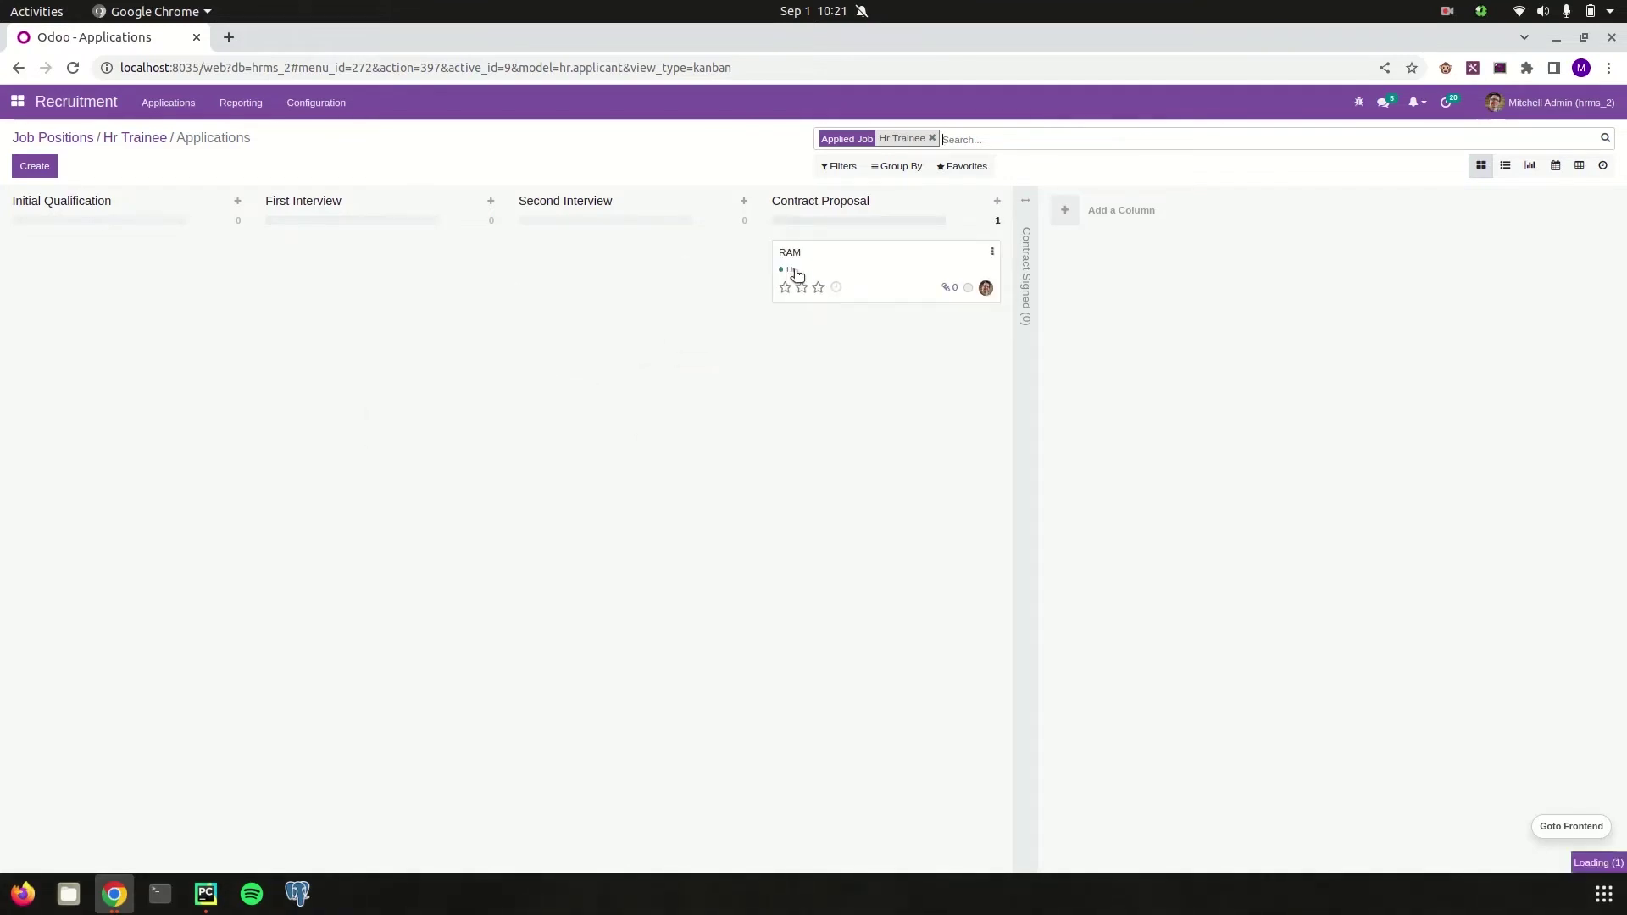
{"action": "left_click", "coordinate": [797, 273]}
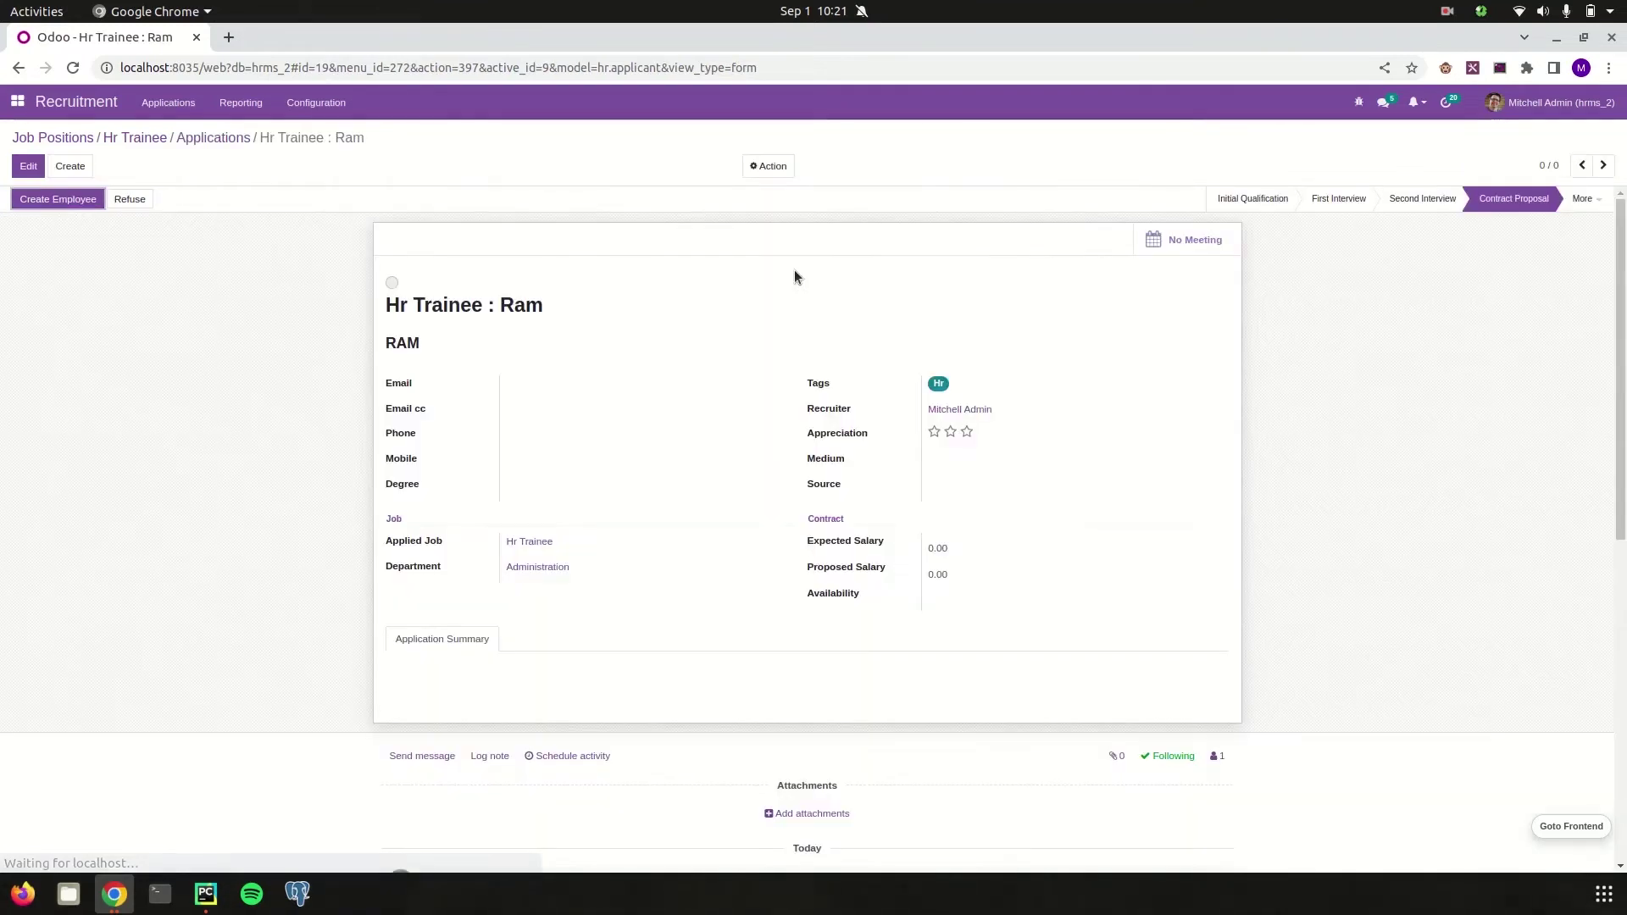
- Create and save an employee from the applicant, then verify the record in Employees
{"action": "left_click", "coordinate": [39, 203]}
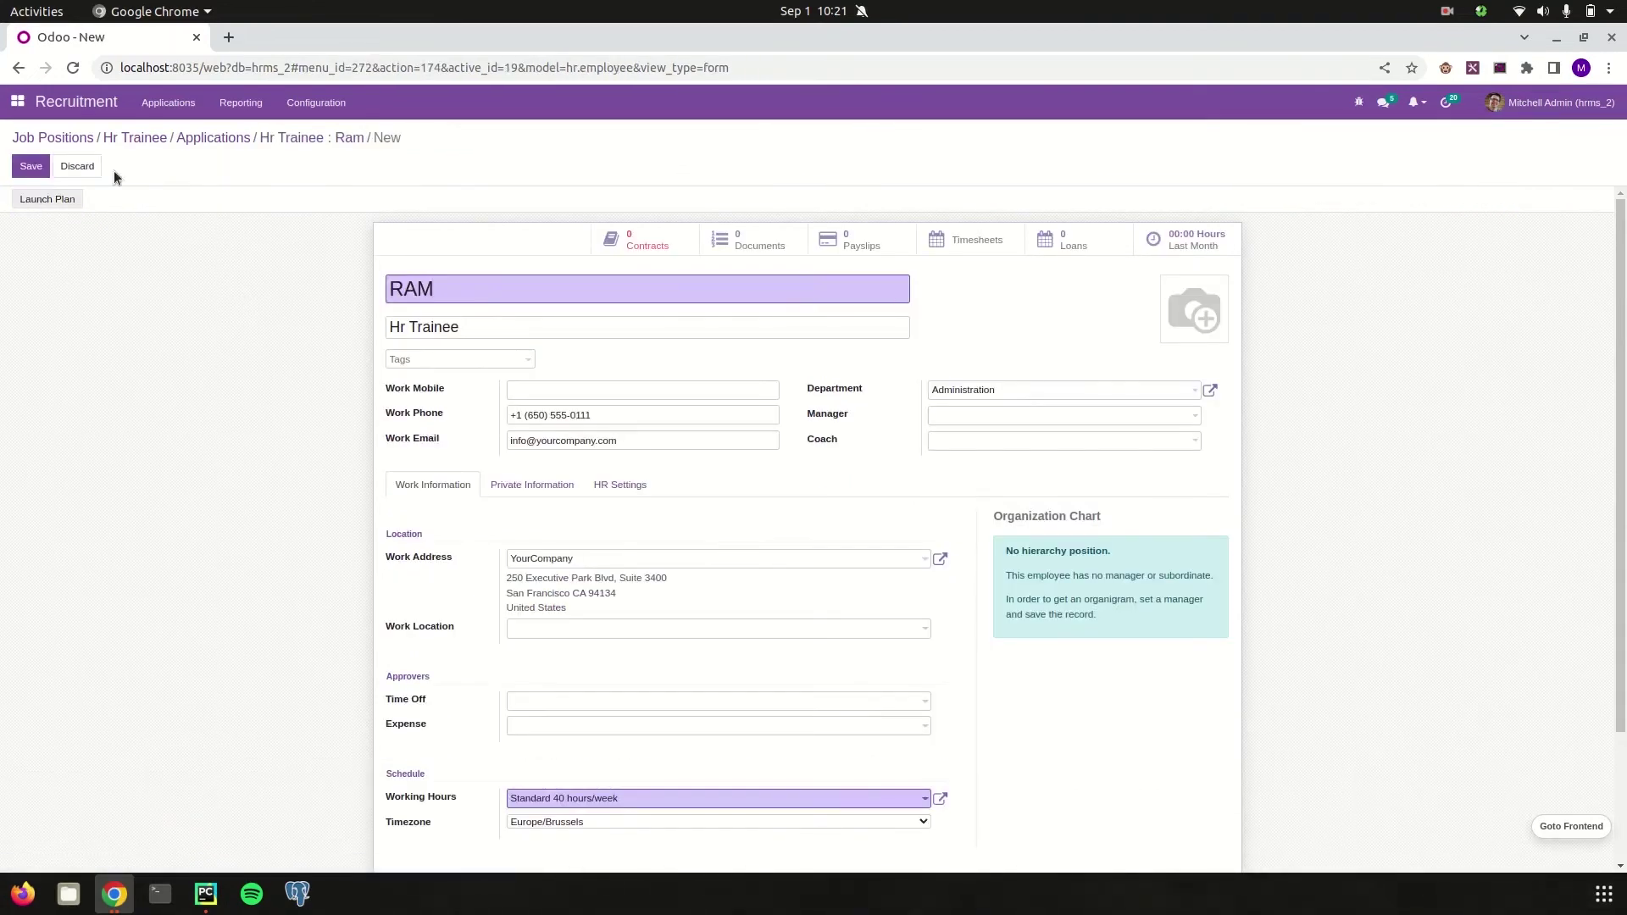
{"action": "left_click", "coordinate": [25, 169]}
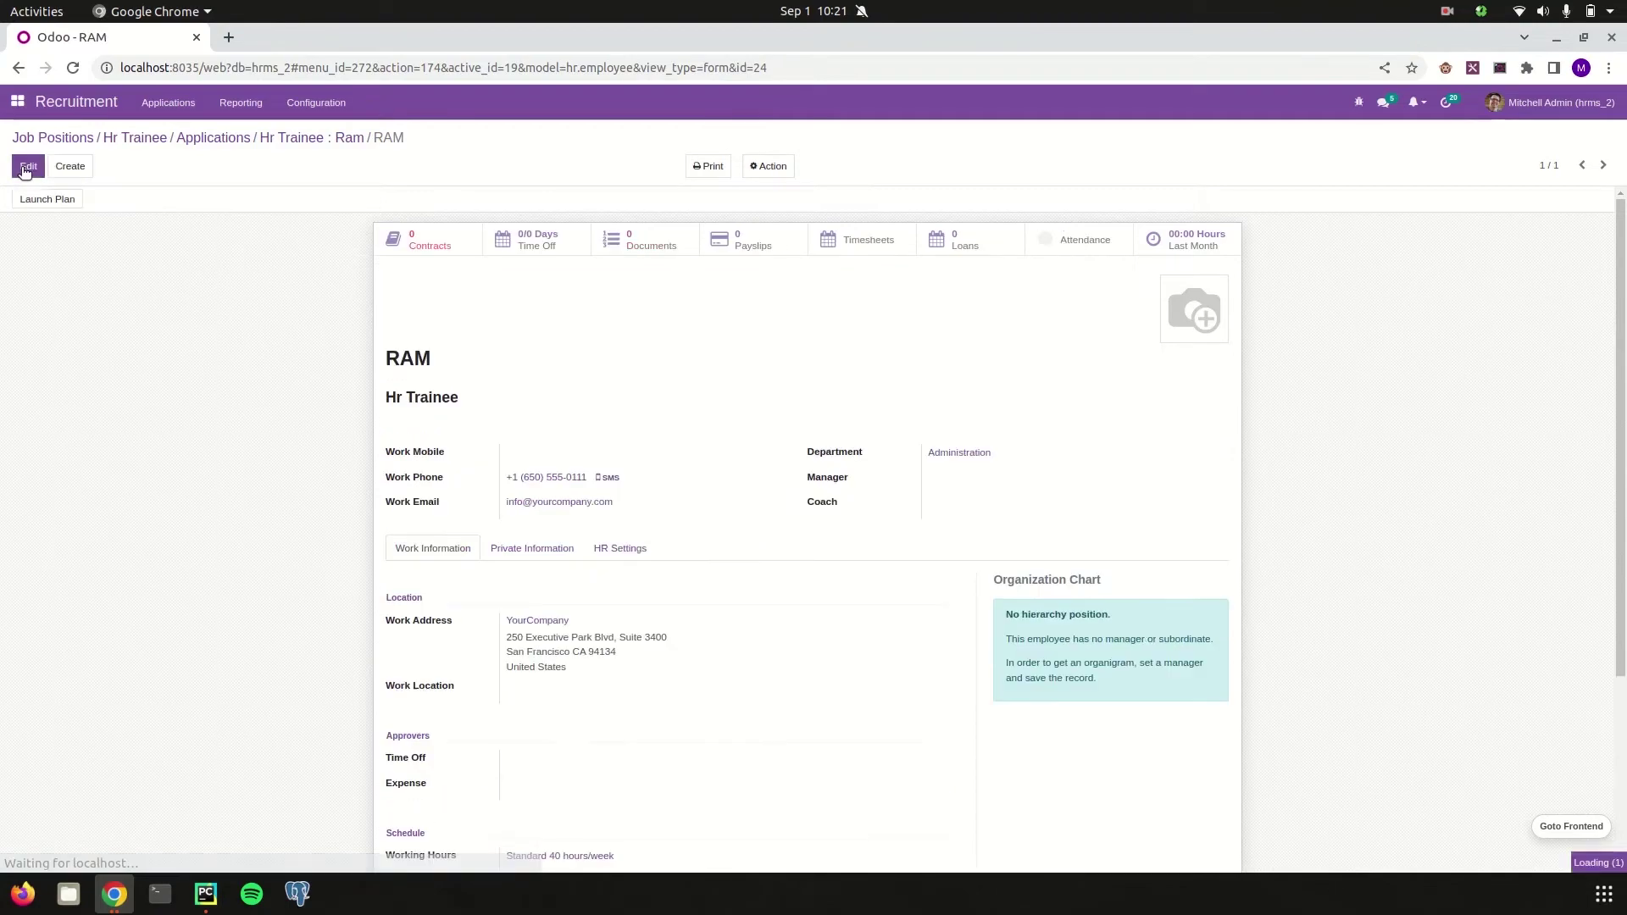
{"action": "left_click", "coordinate": [18, 102]}
{"action": "left_click", "coordinate": [595, 468]}
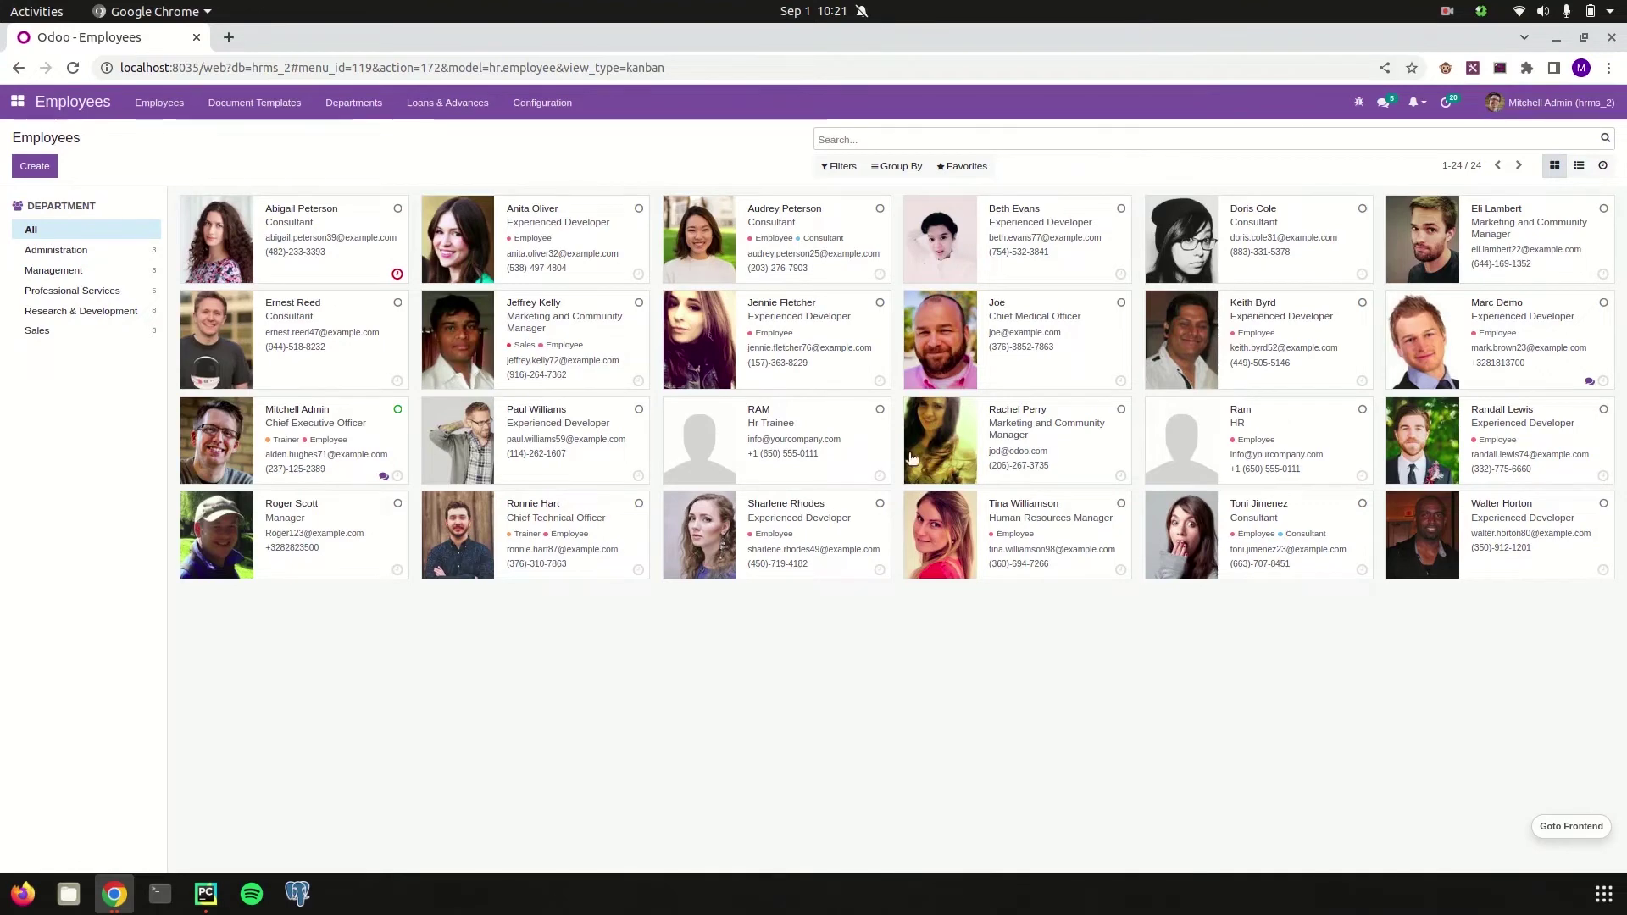
{"action": "left_click", "coordinate": [843, 449]}
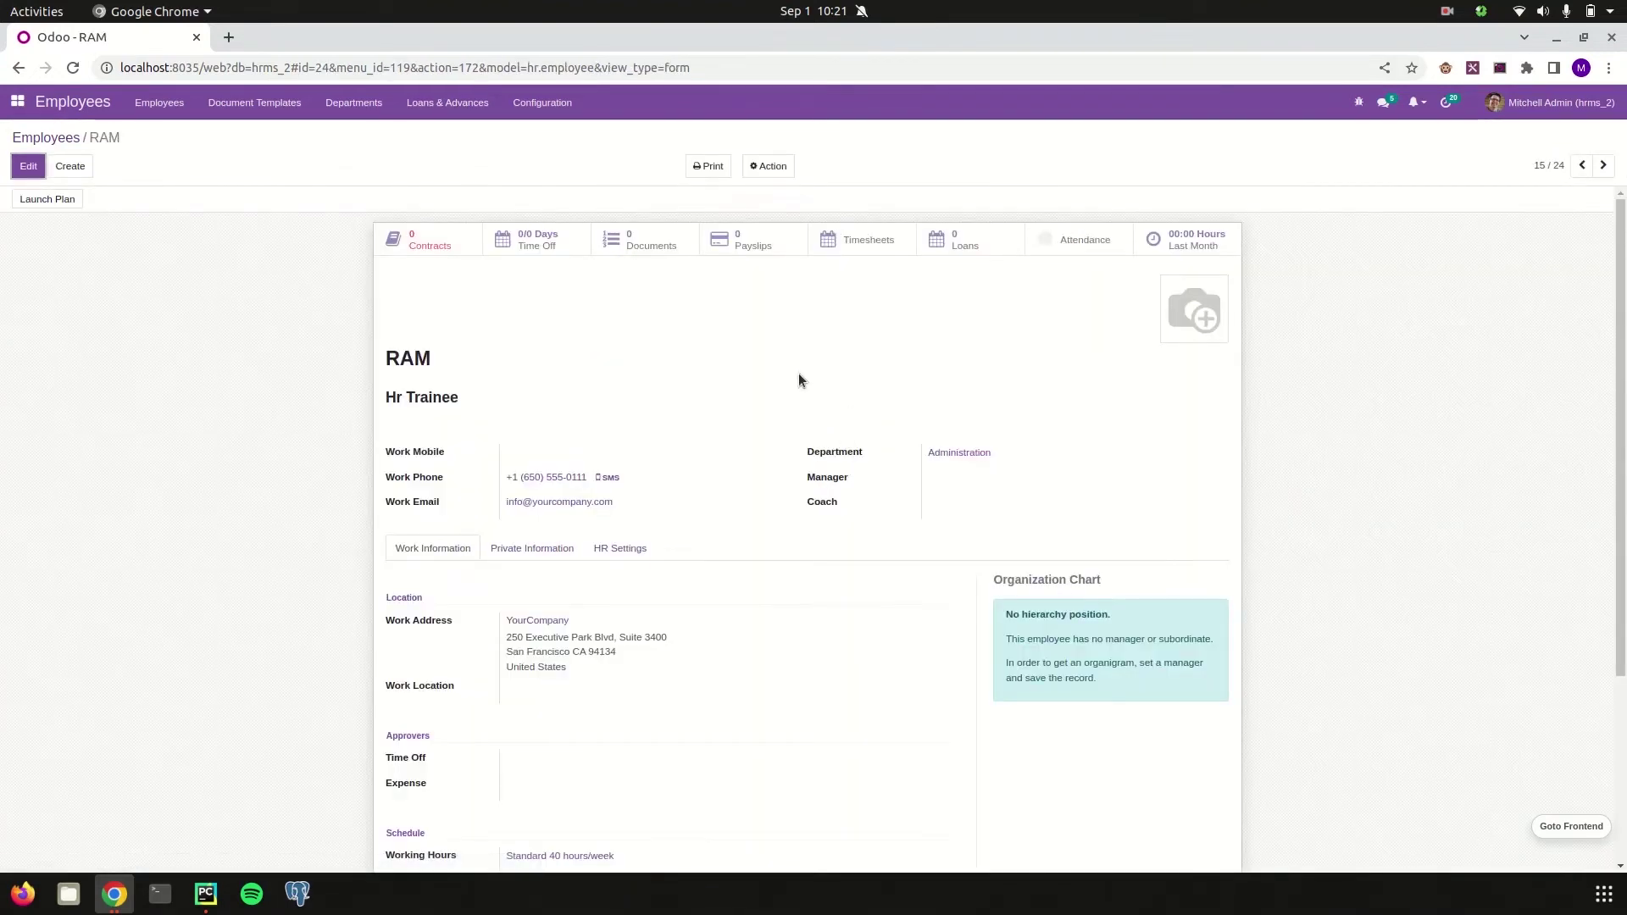
{"action": "left_click", "coordinate": [17, 105]}
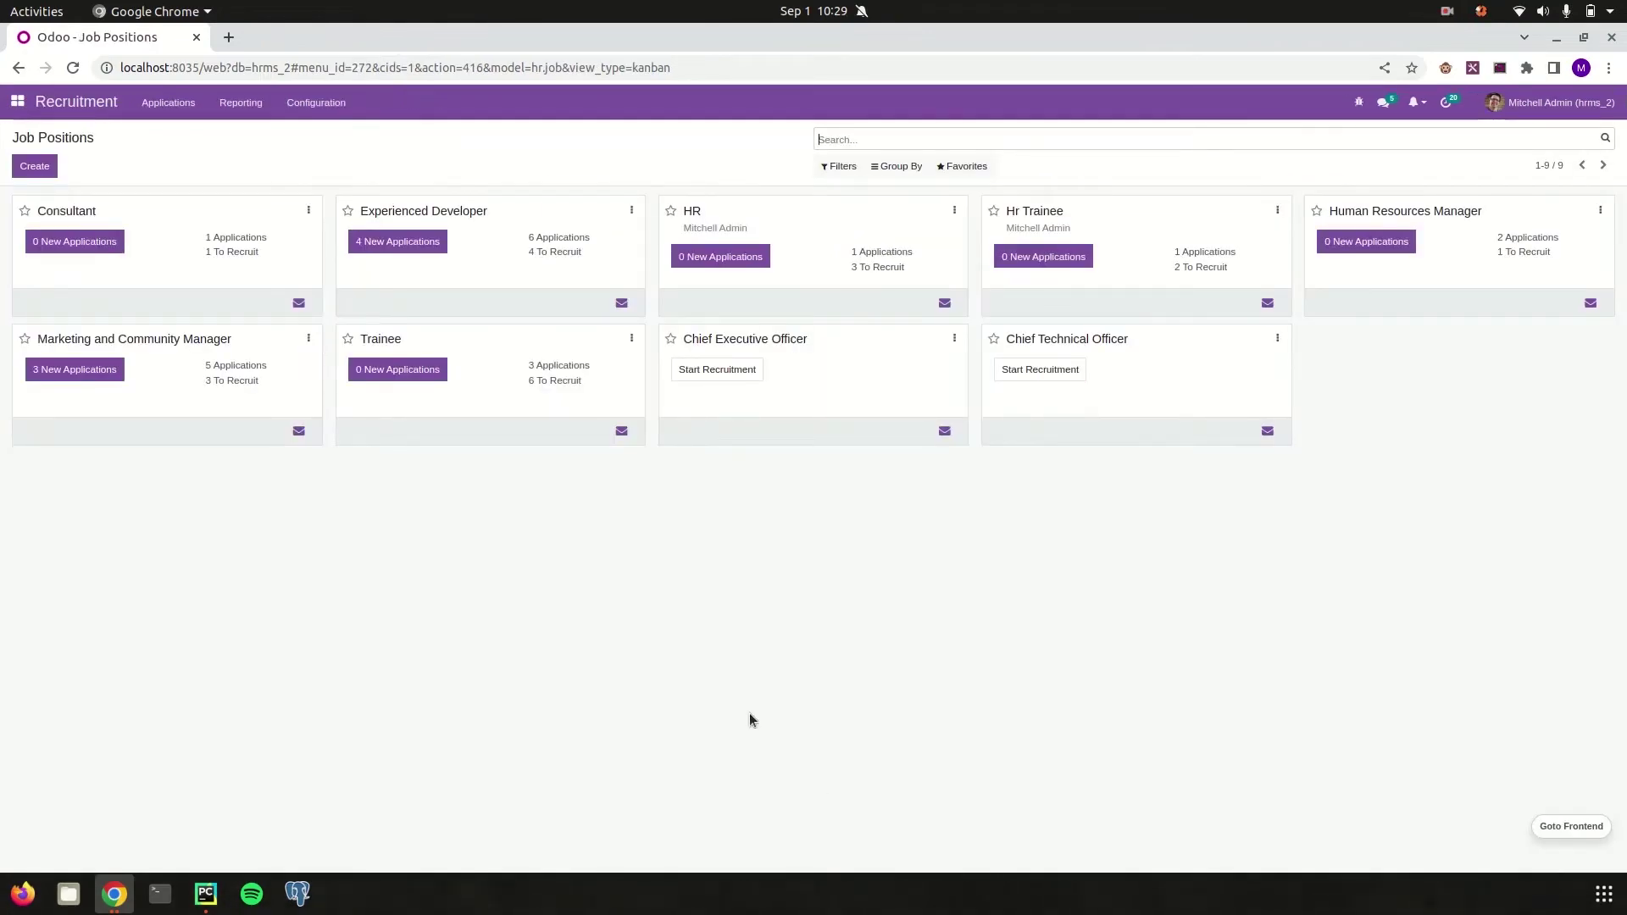
- List All Applications and view them in Kanban, Pivot, then Graph view
{"action": "left_click", "coordinate": [167, 102]}
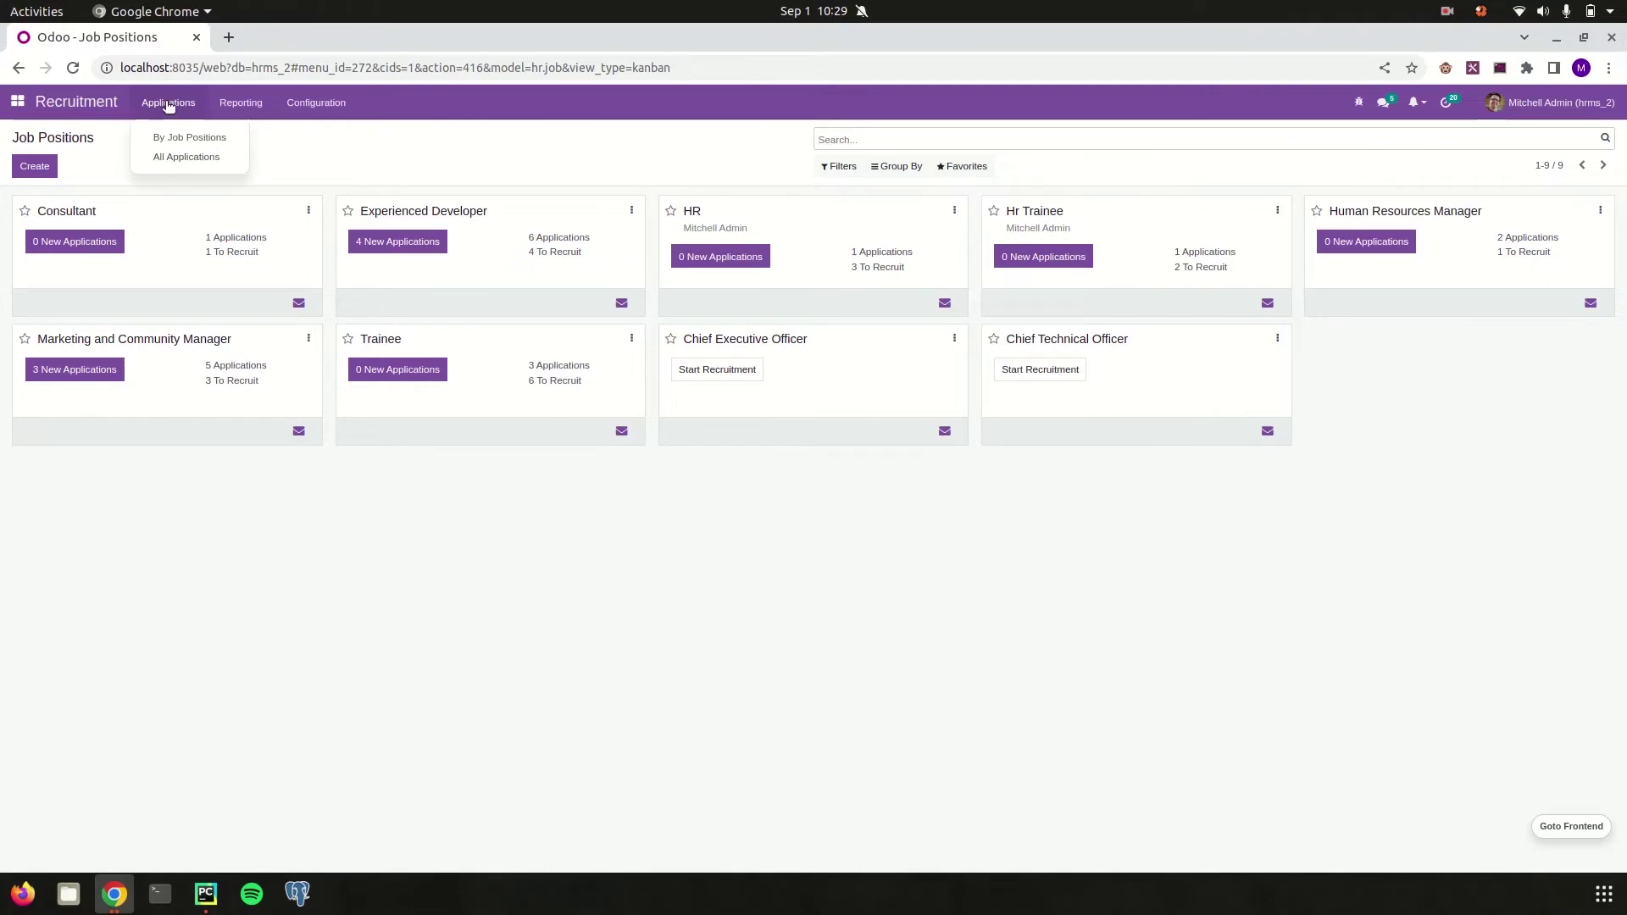
{"action": "left_click", "coordinate": [180, 159]}
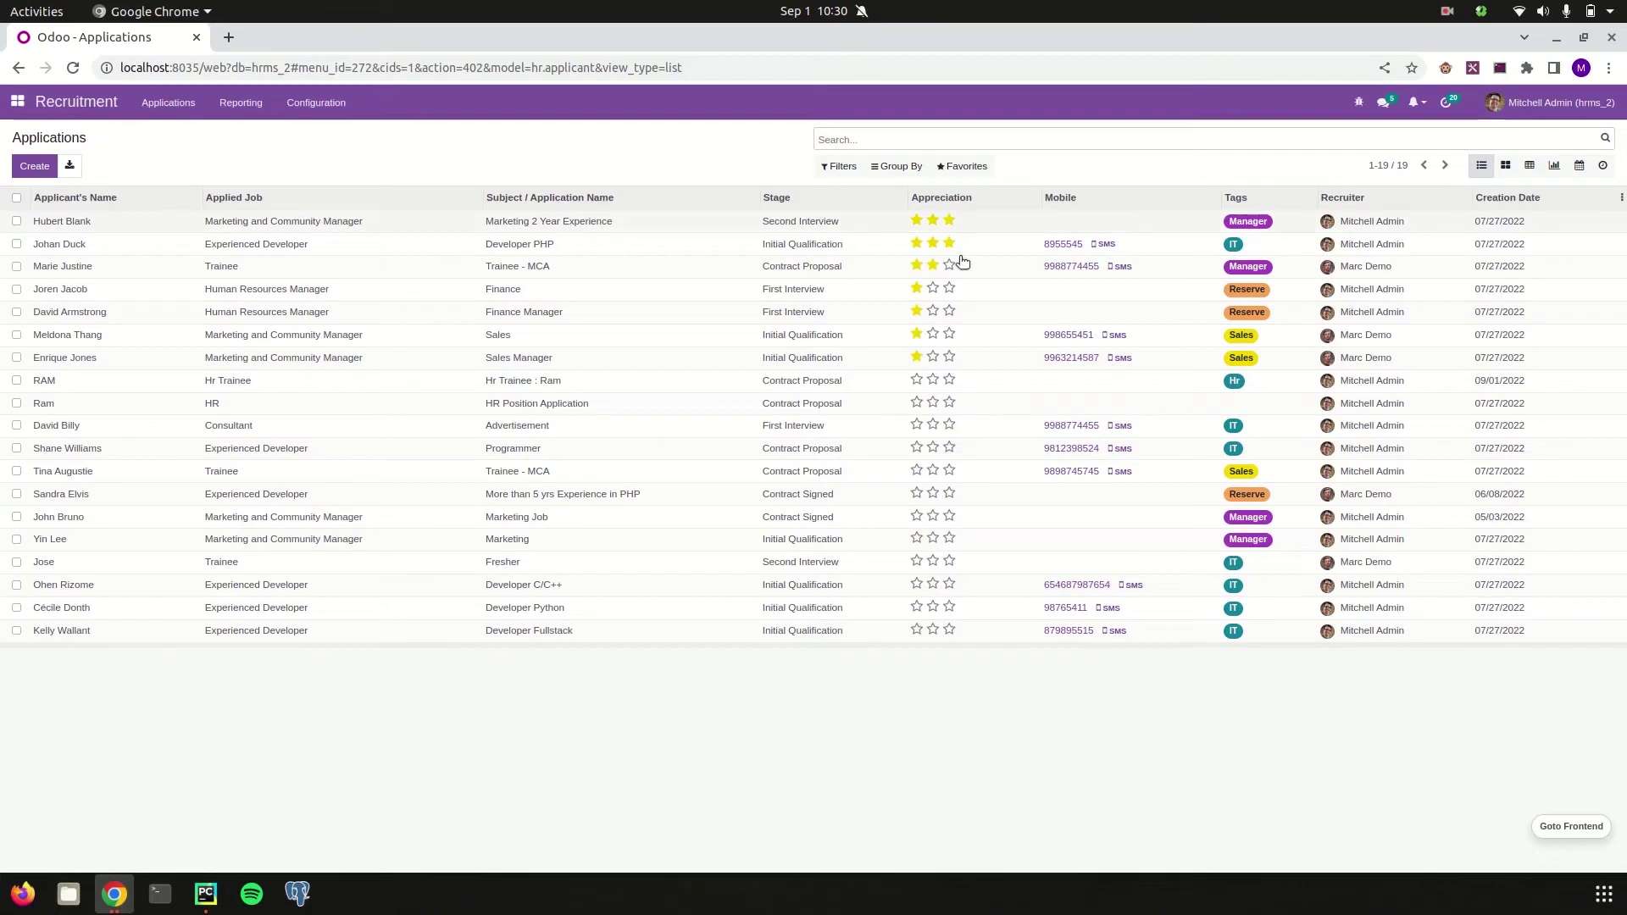
{"action": "left_click", "coordinate": [1504, 165]}
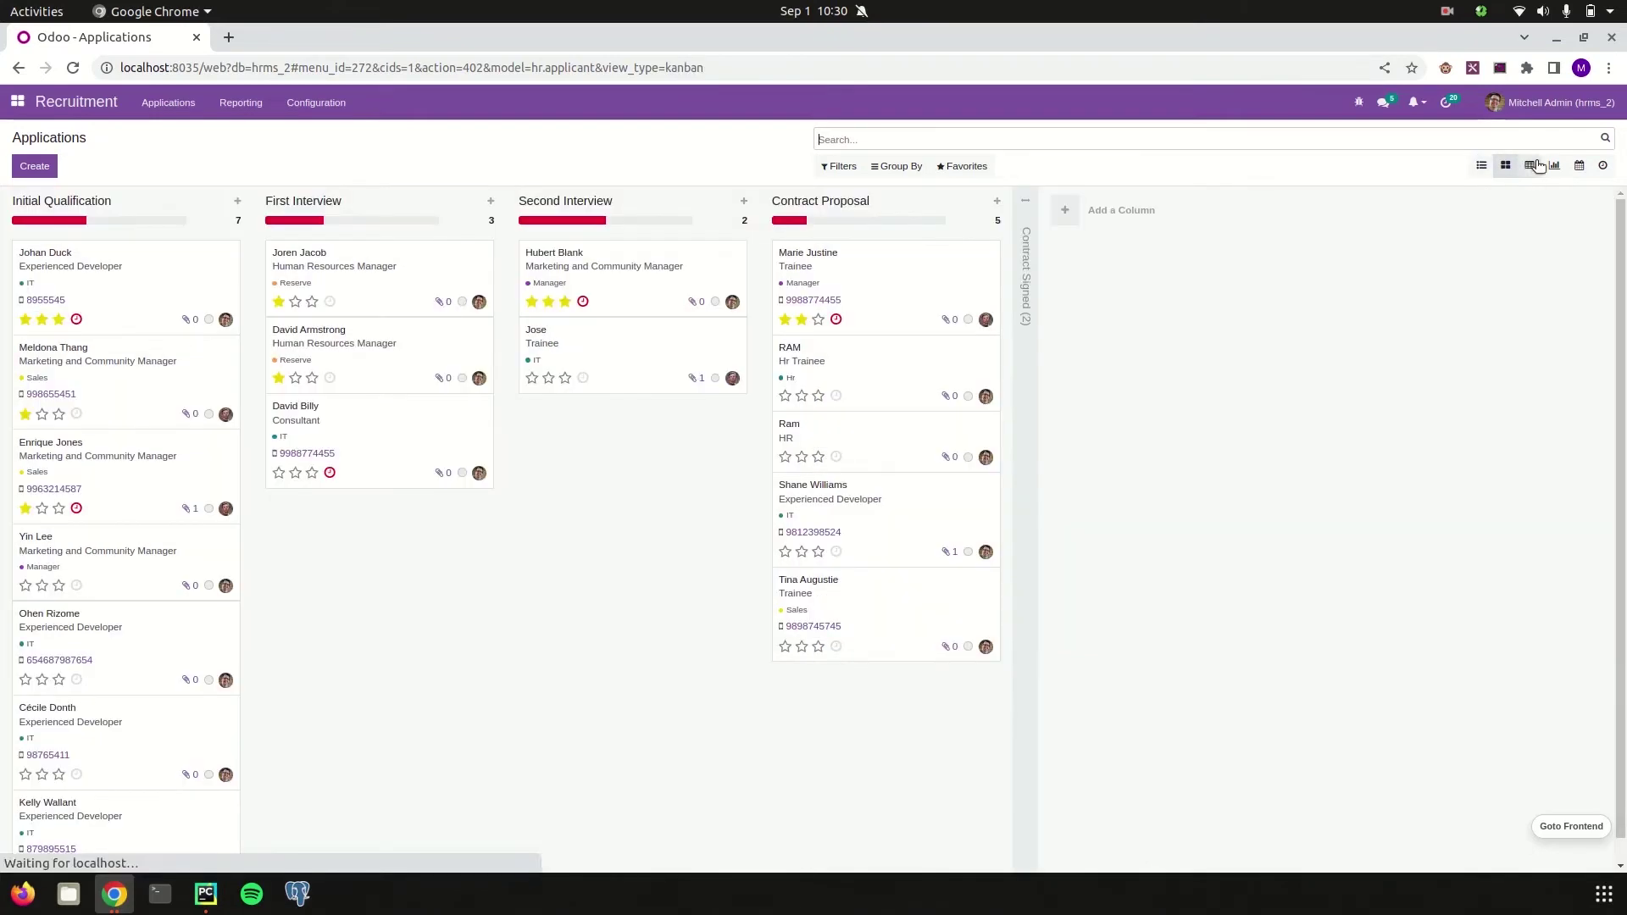
{"action": "left_click", "coordinate": [1530, 165]}
{"action": "left_click", "coordinate": [1560, 166]}
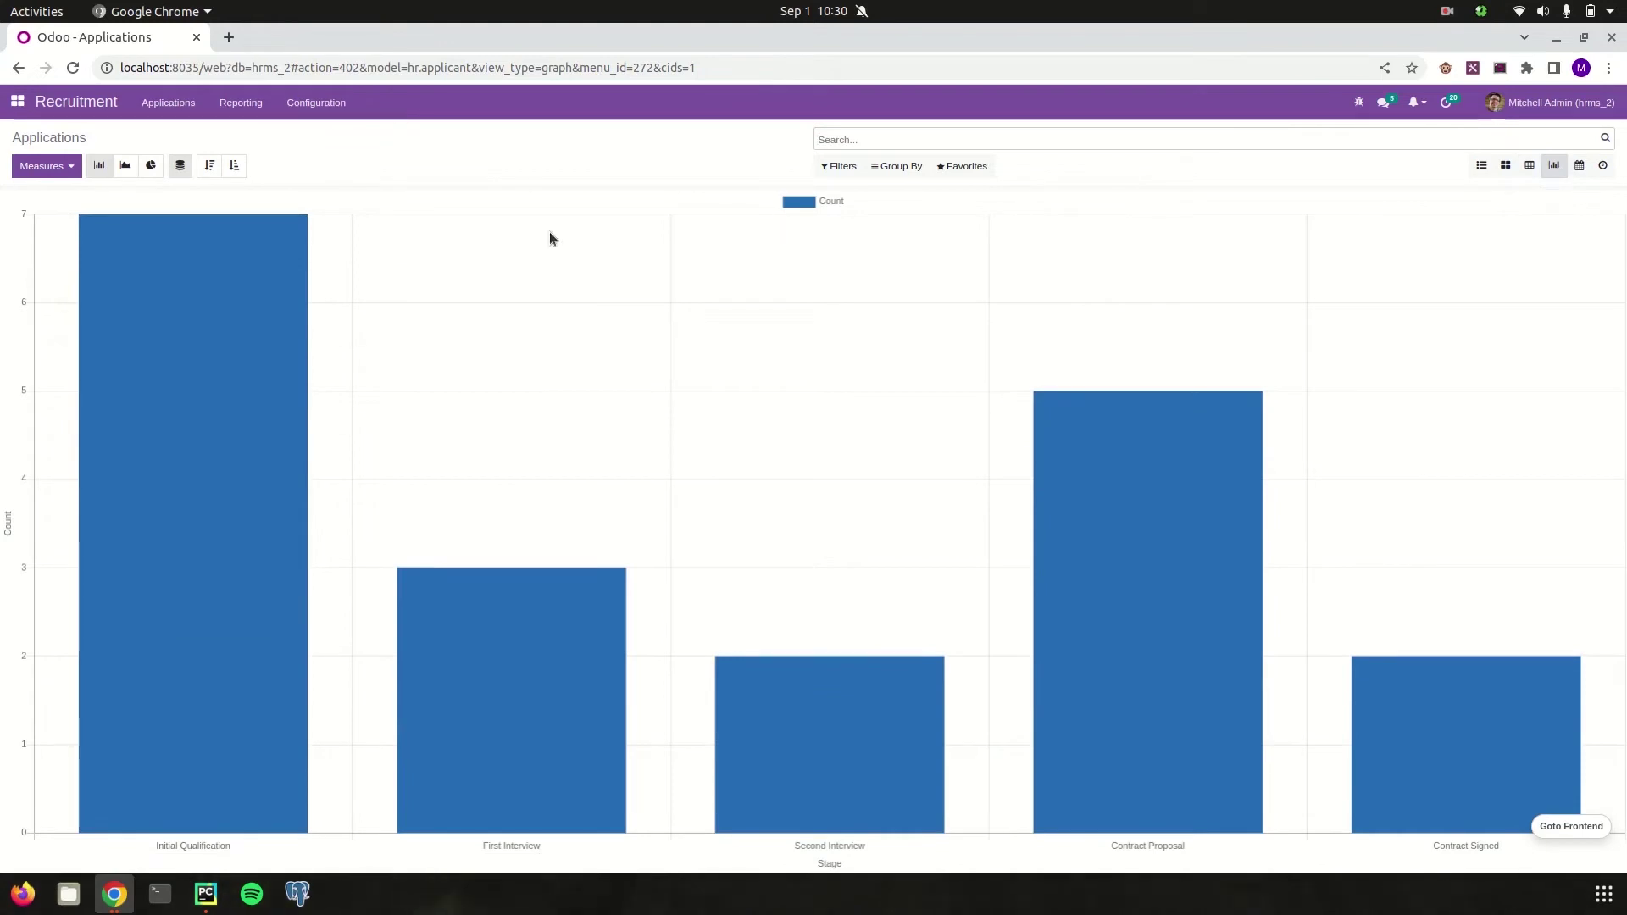
{"action": "left_click", "coordinate": [242, 105]}
- Open the Recruitment Analysis report and view it as line and pie charts
{"action": "left_click", "coordinate": [272, 139]}
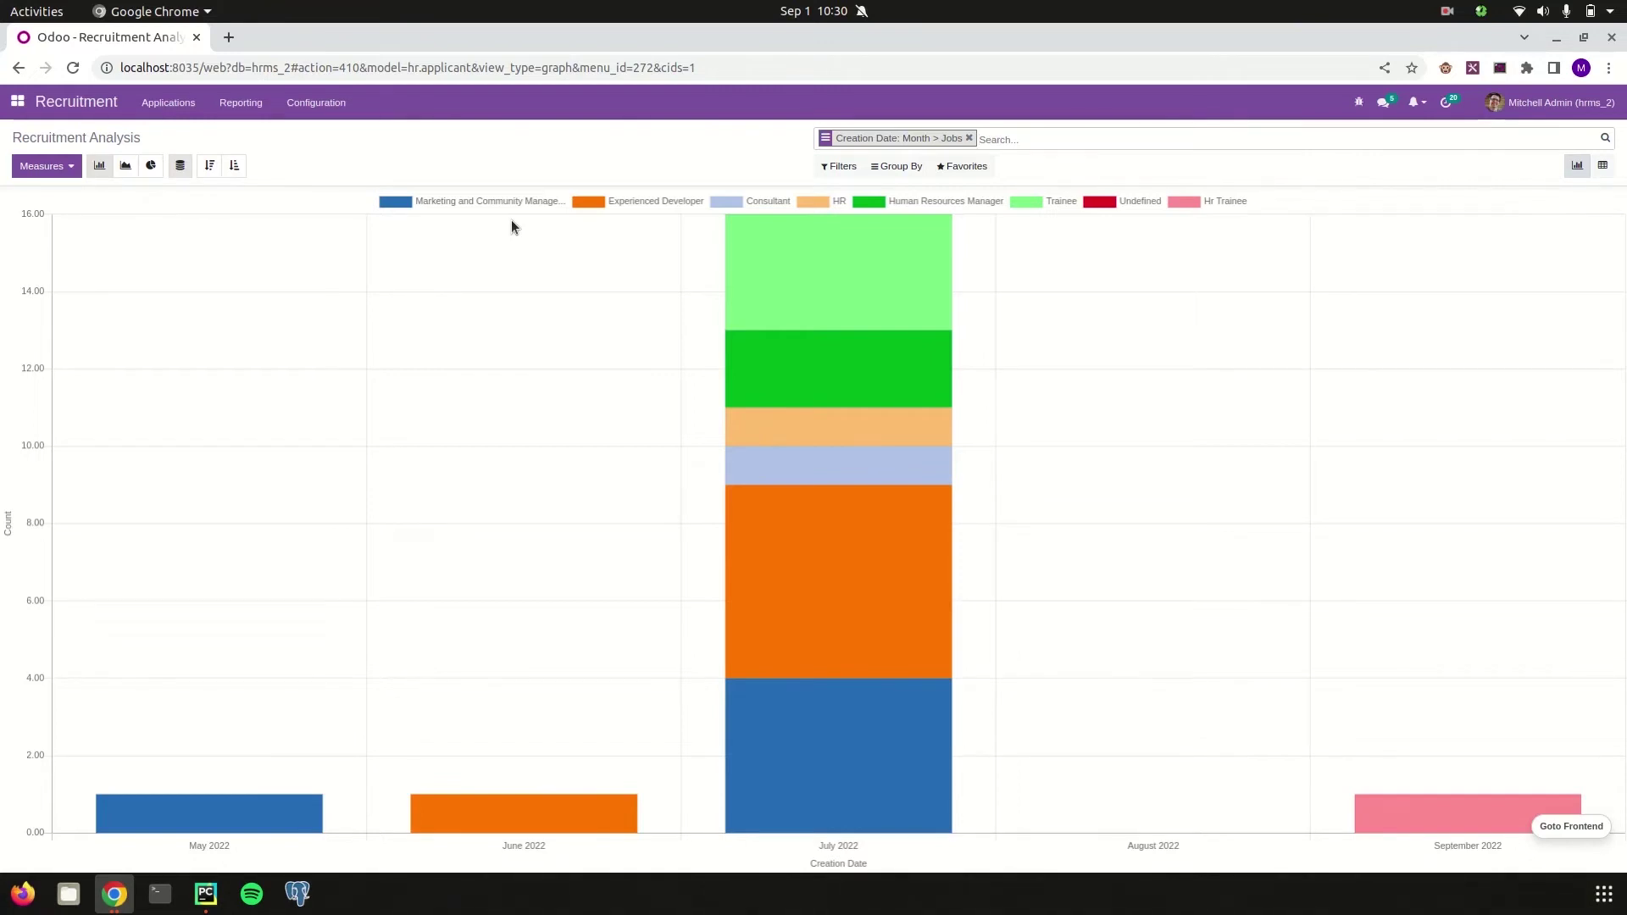
{"action": "left_click", "coordinate": [123, 167]}
{"action": "left_click", "coordinate": [157, 167]}
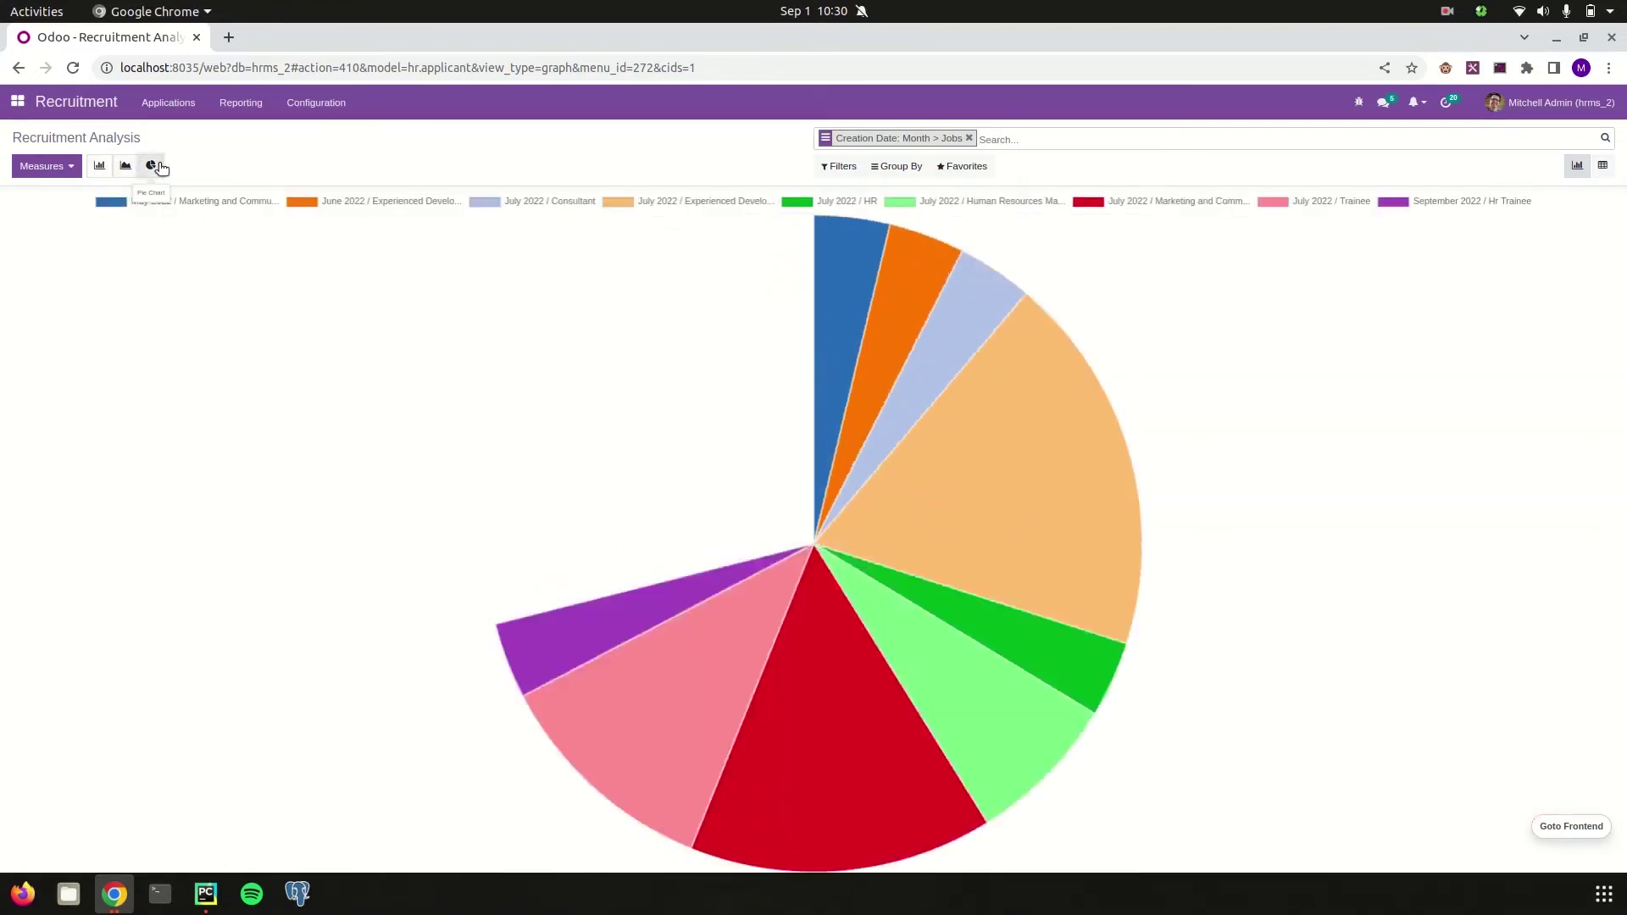
{"action": "left_click", "coordinate": [830, 165]}
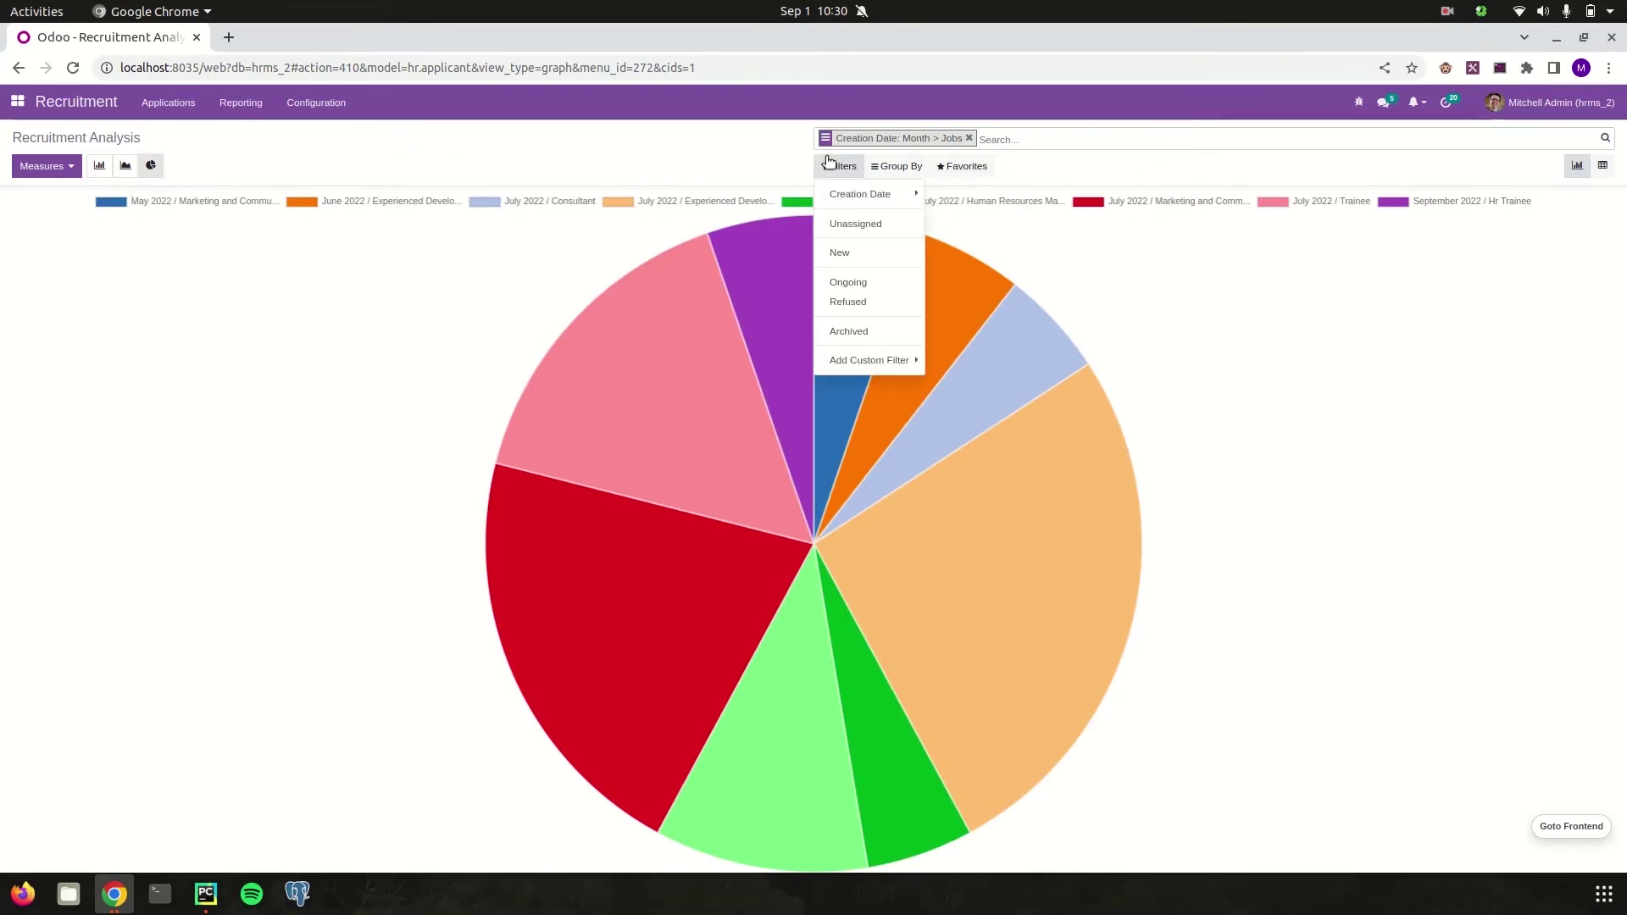
- Try Color Index, Delay to Close, Expected Salary, Probability measures, reset to Count, show pivot
{"action": "left_click", "coordinate": [43, 166]}
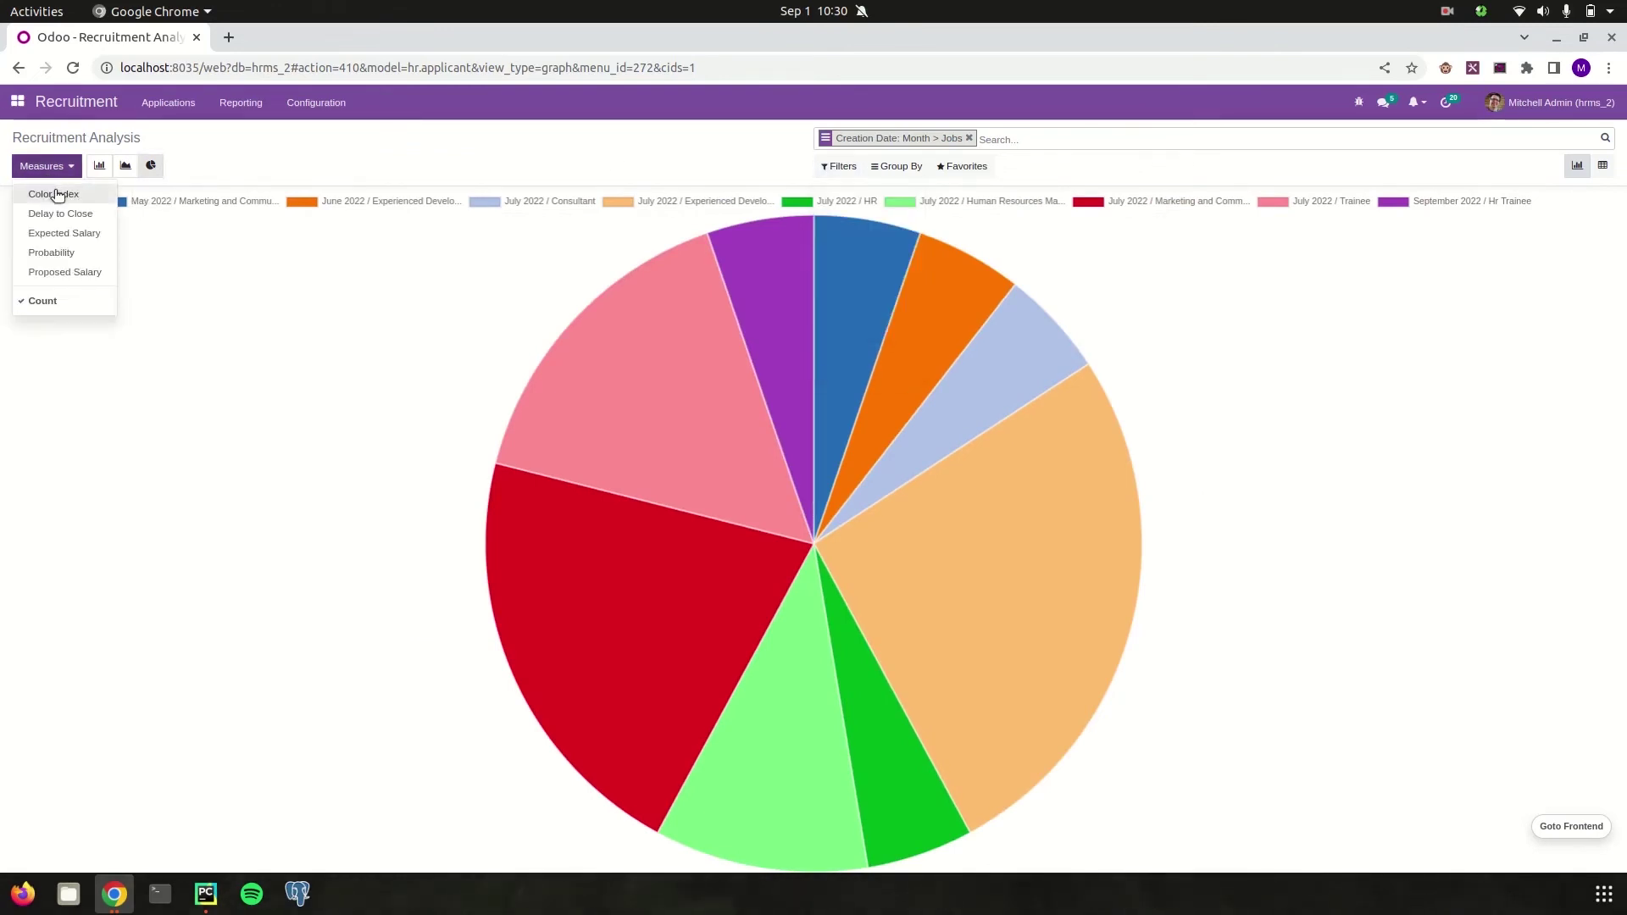
{"action": "left_click", "coordinate": [55, 194]}
{"action": "left_click", "coordinate": [56, 215]}
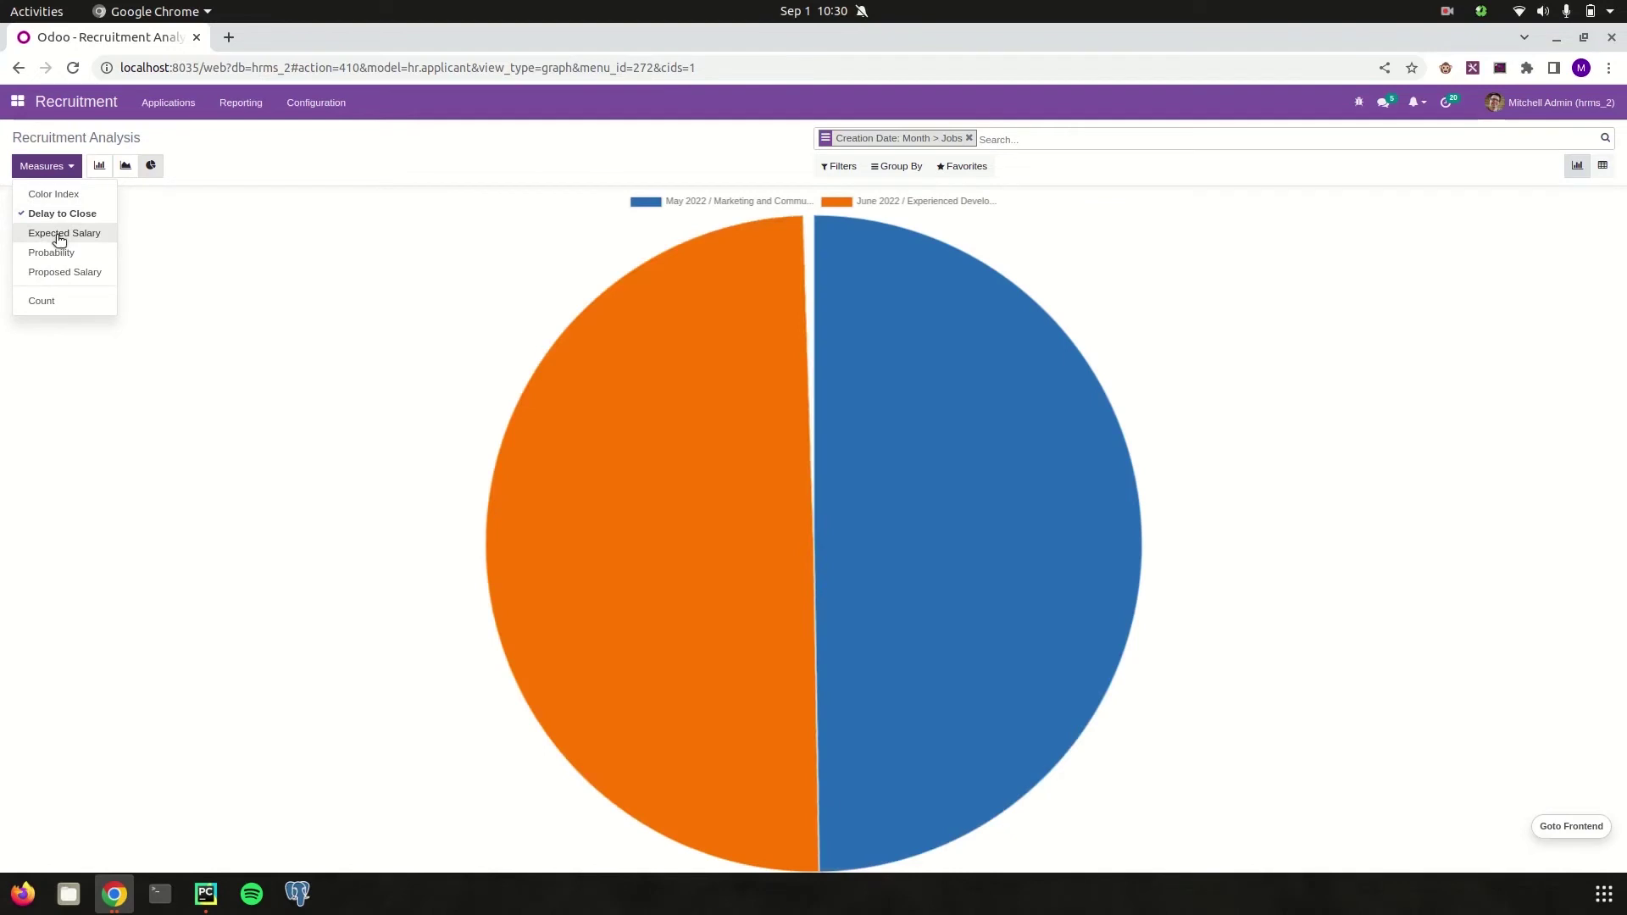
{"action": "left_click", "coordinate": [59, 234]}
{"action": "left_click", "coordinate": [51, 252]}
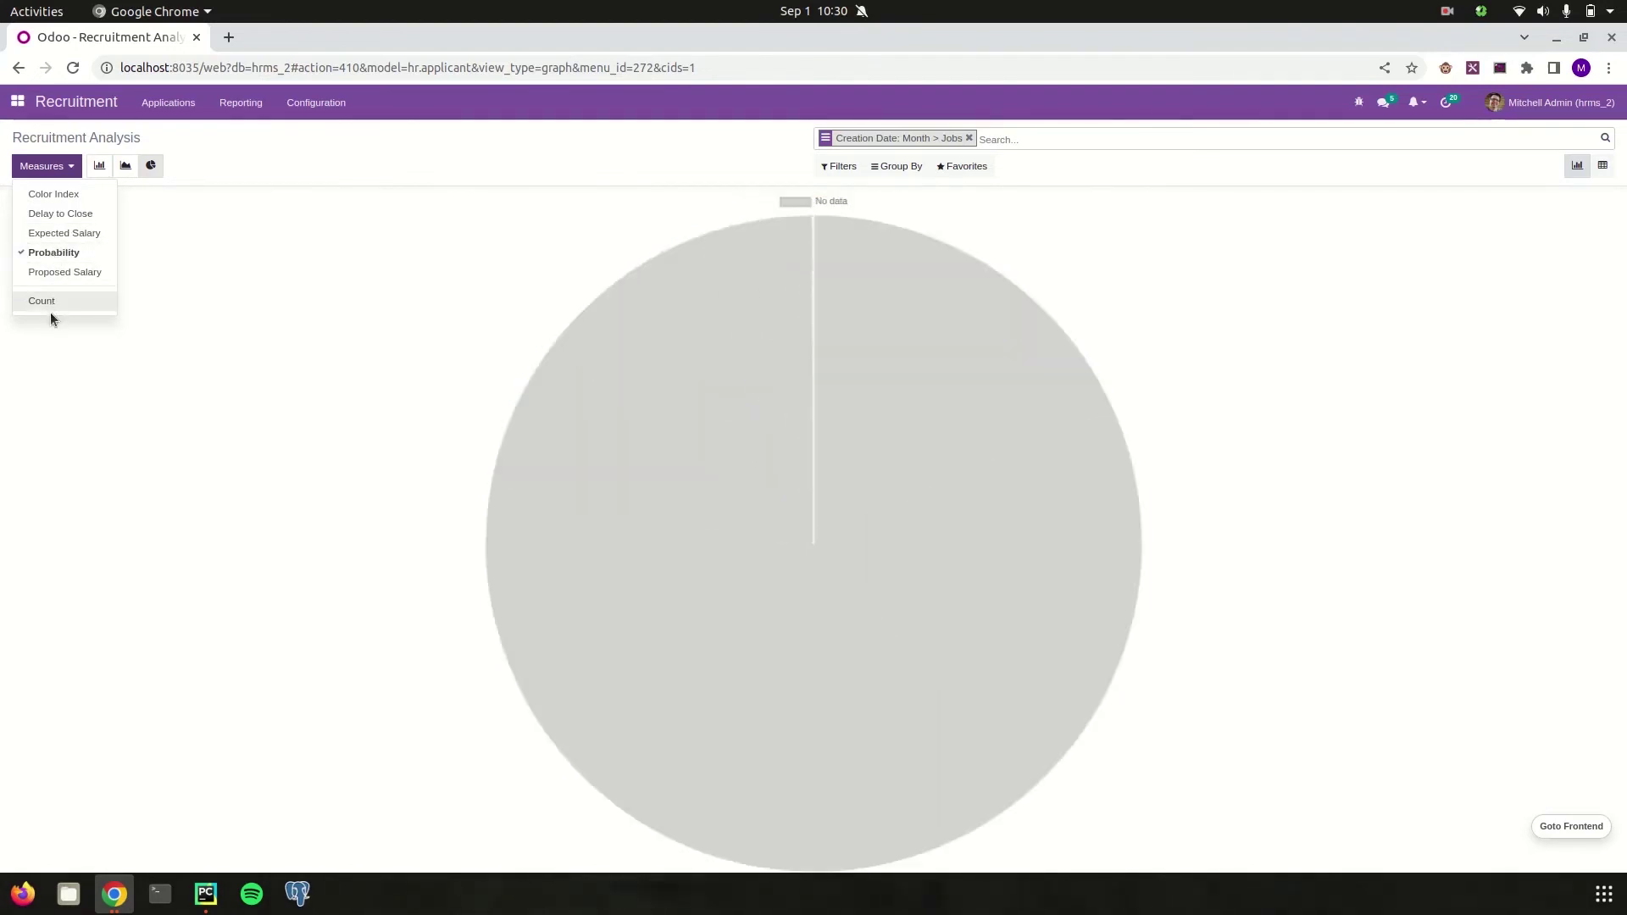
{"action": "left_click", "coordinate": [42, 302]}
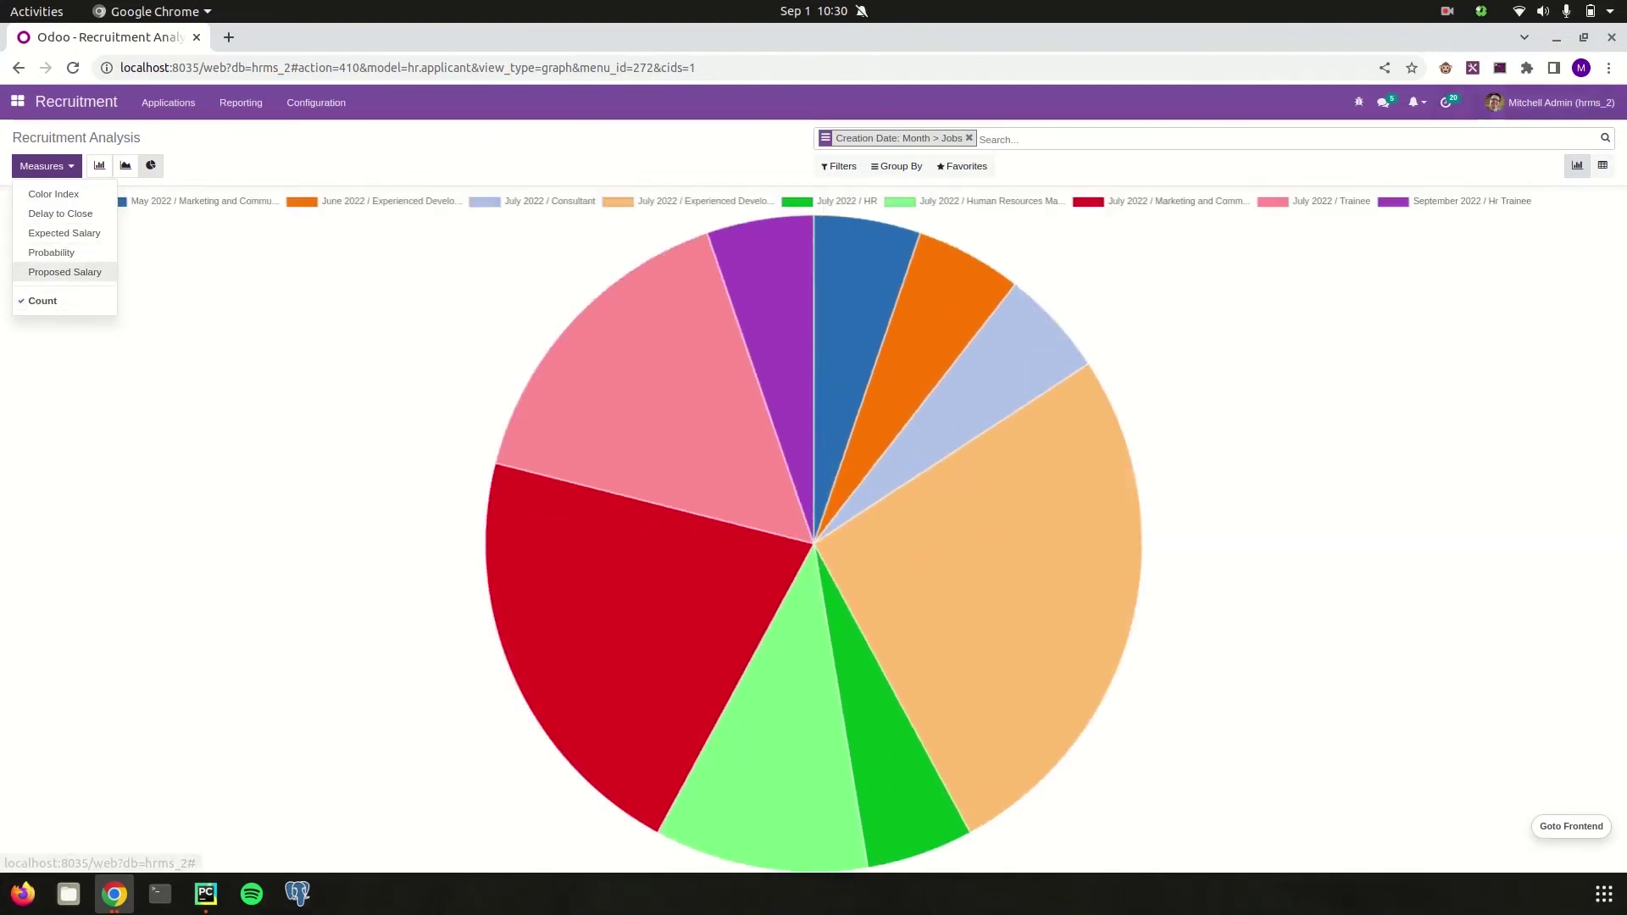
{"action": "left_click", "coordinate": [1613, 170]}
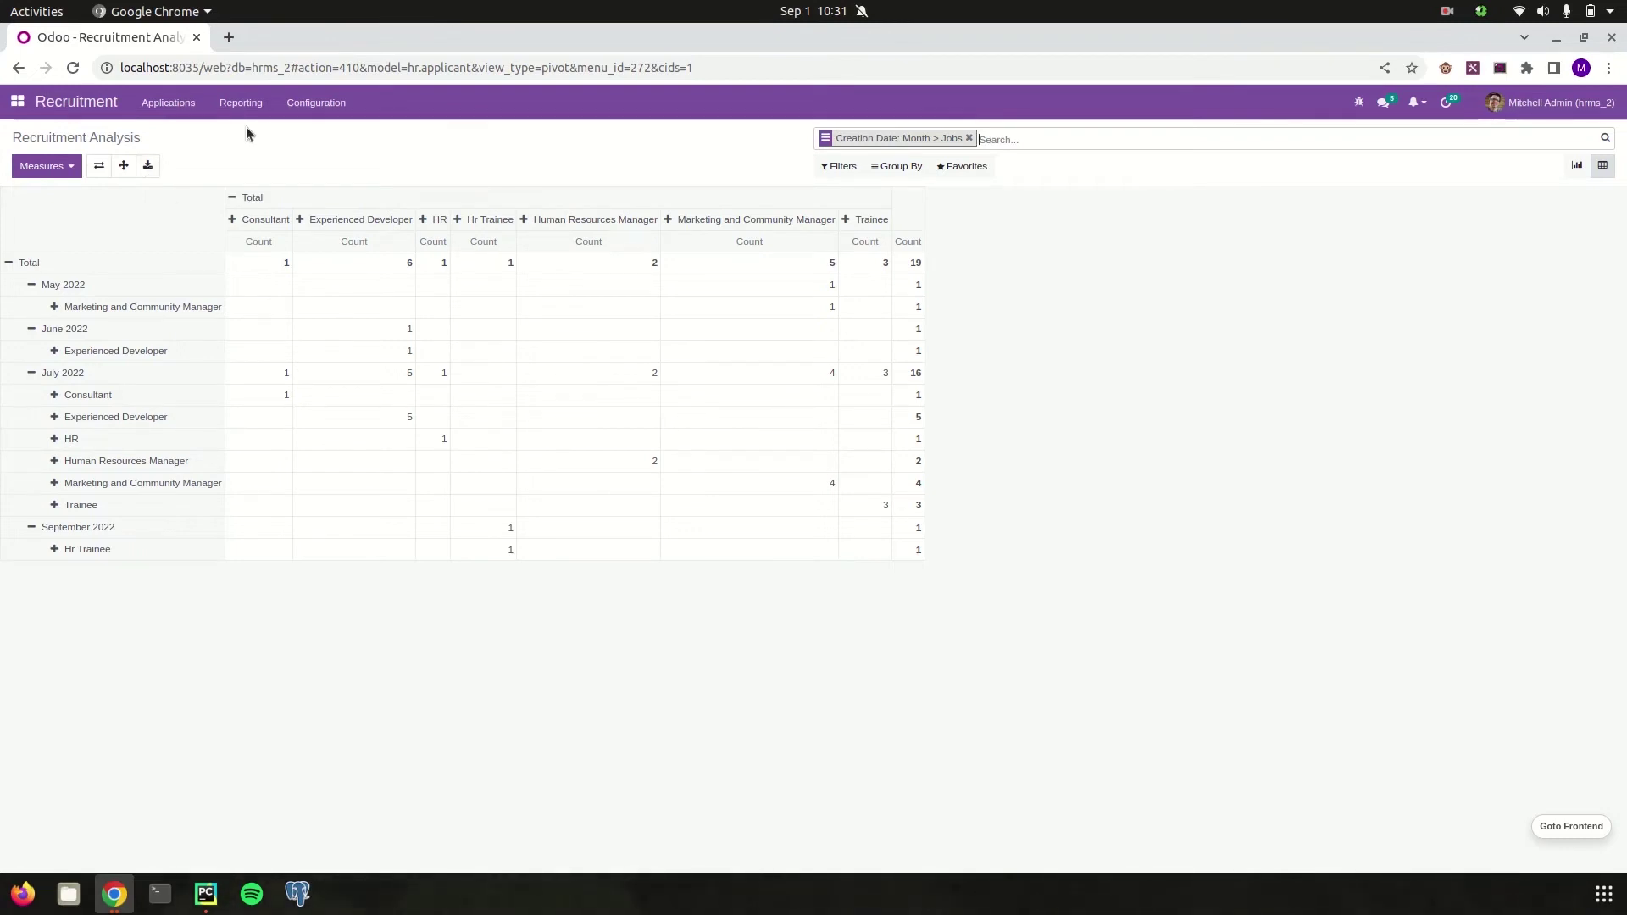
- Show the Recruitment Stages list, from Initial Qualification to Contract Signed
{"action": "left_click", "coordinate": [321, 103]}
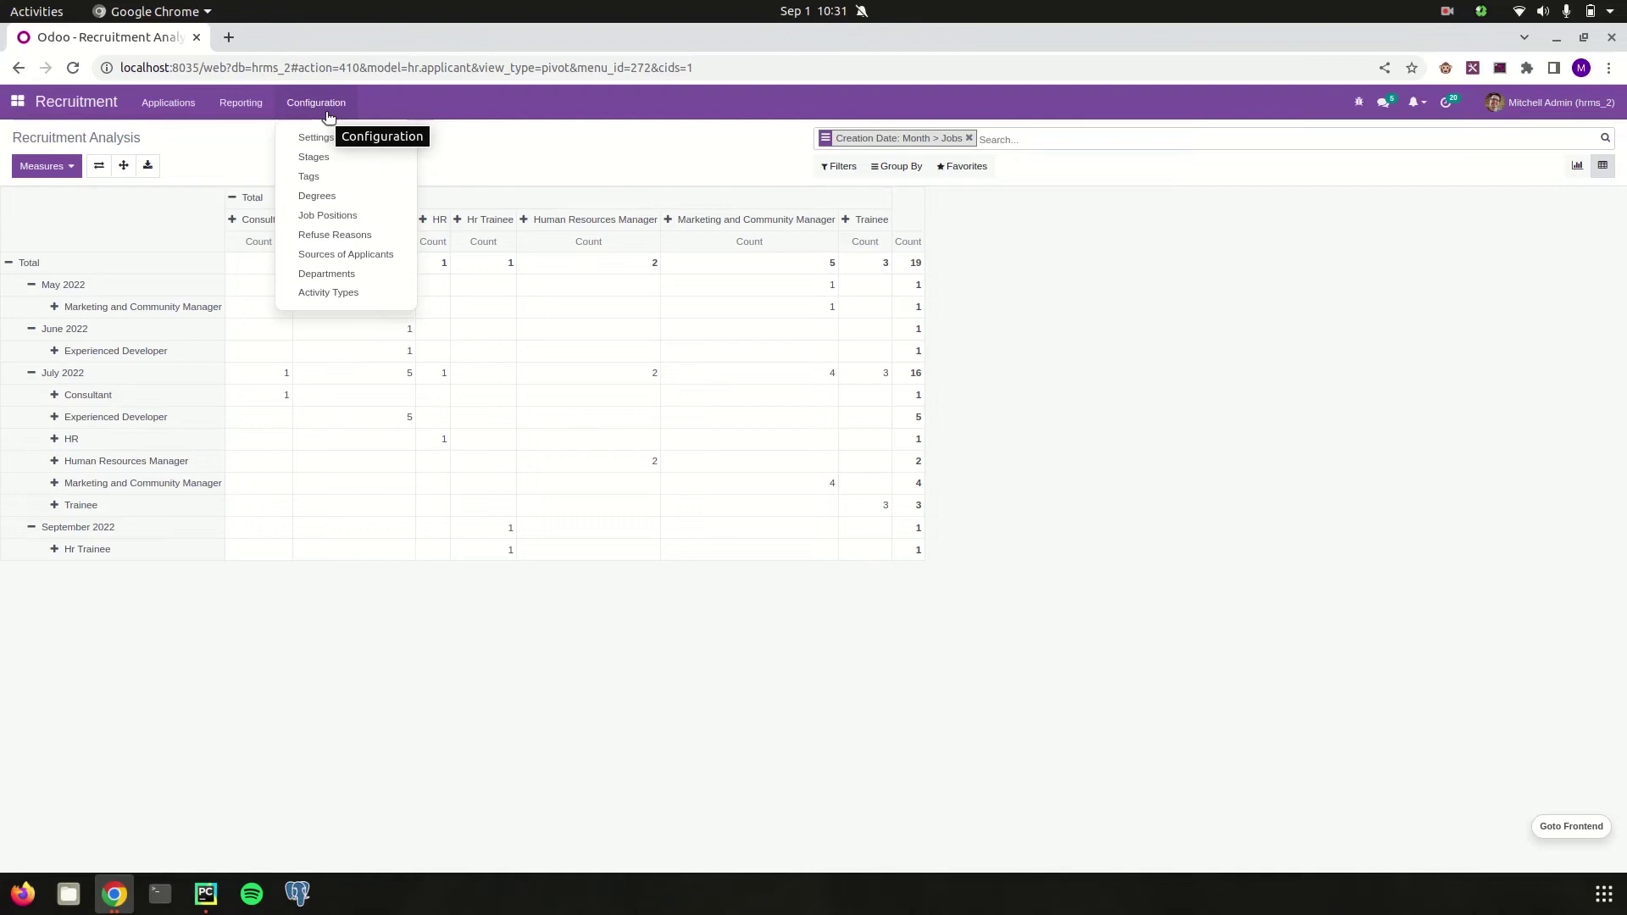
{"action": "left_click", "coordinate": [314, 155]}
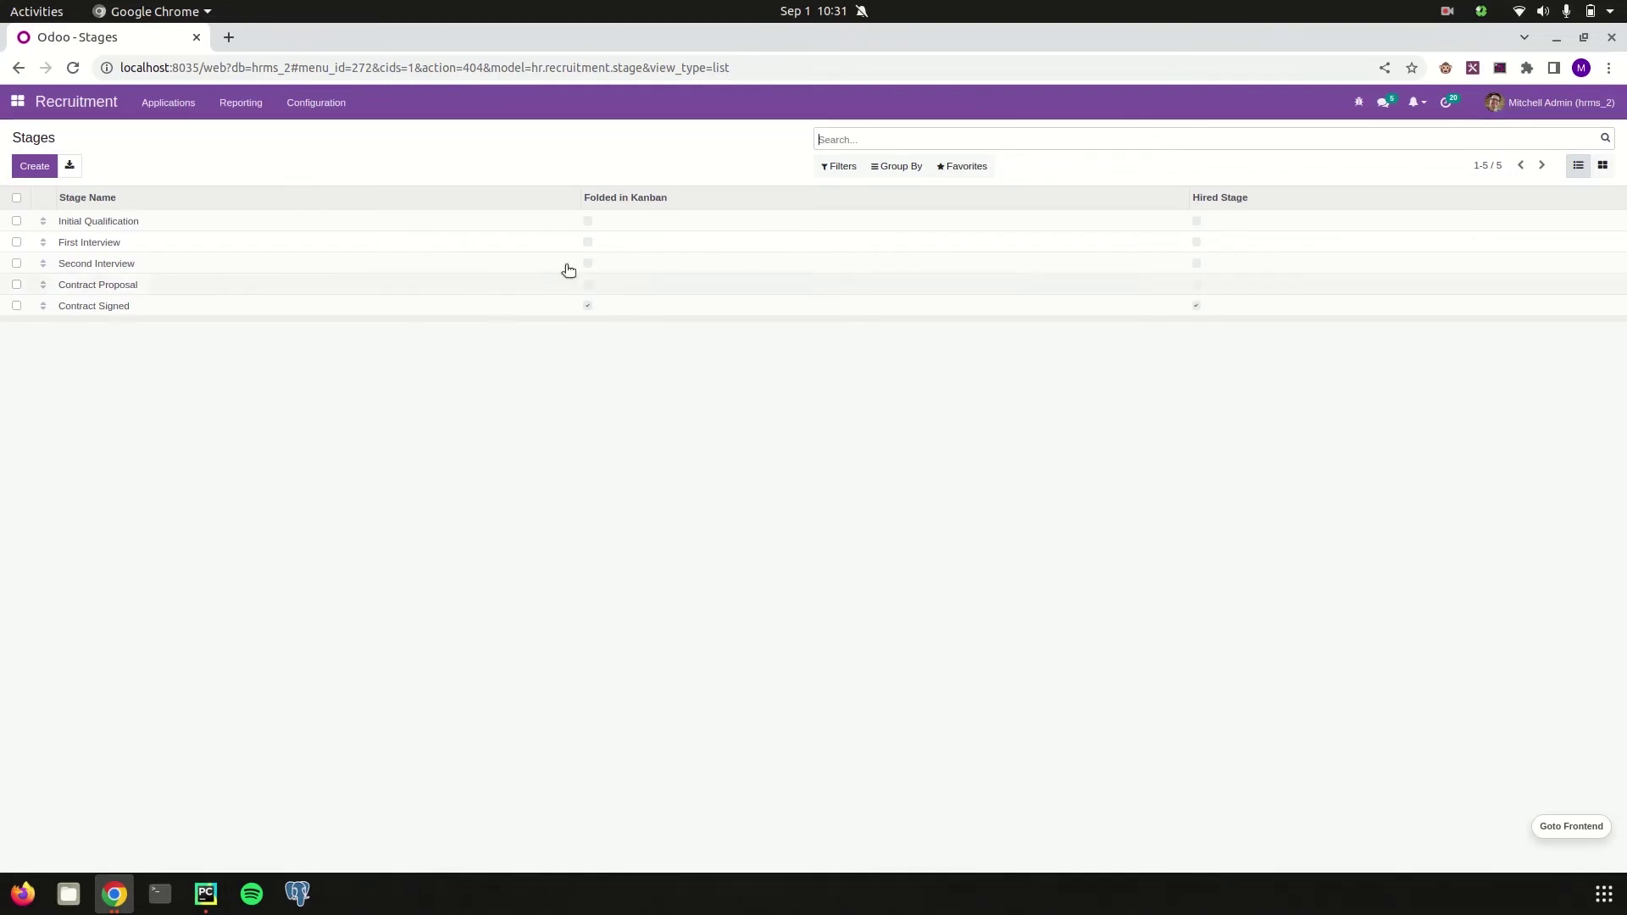
- Review the applicant Tags and Degrees lists, then the in-recruitment Job Positions list
{"action": "left_click", "coordinate": [336, 100]}
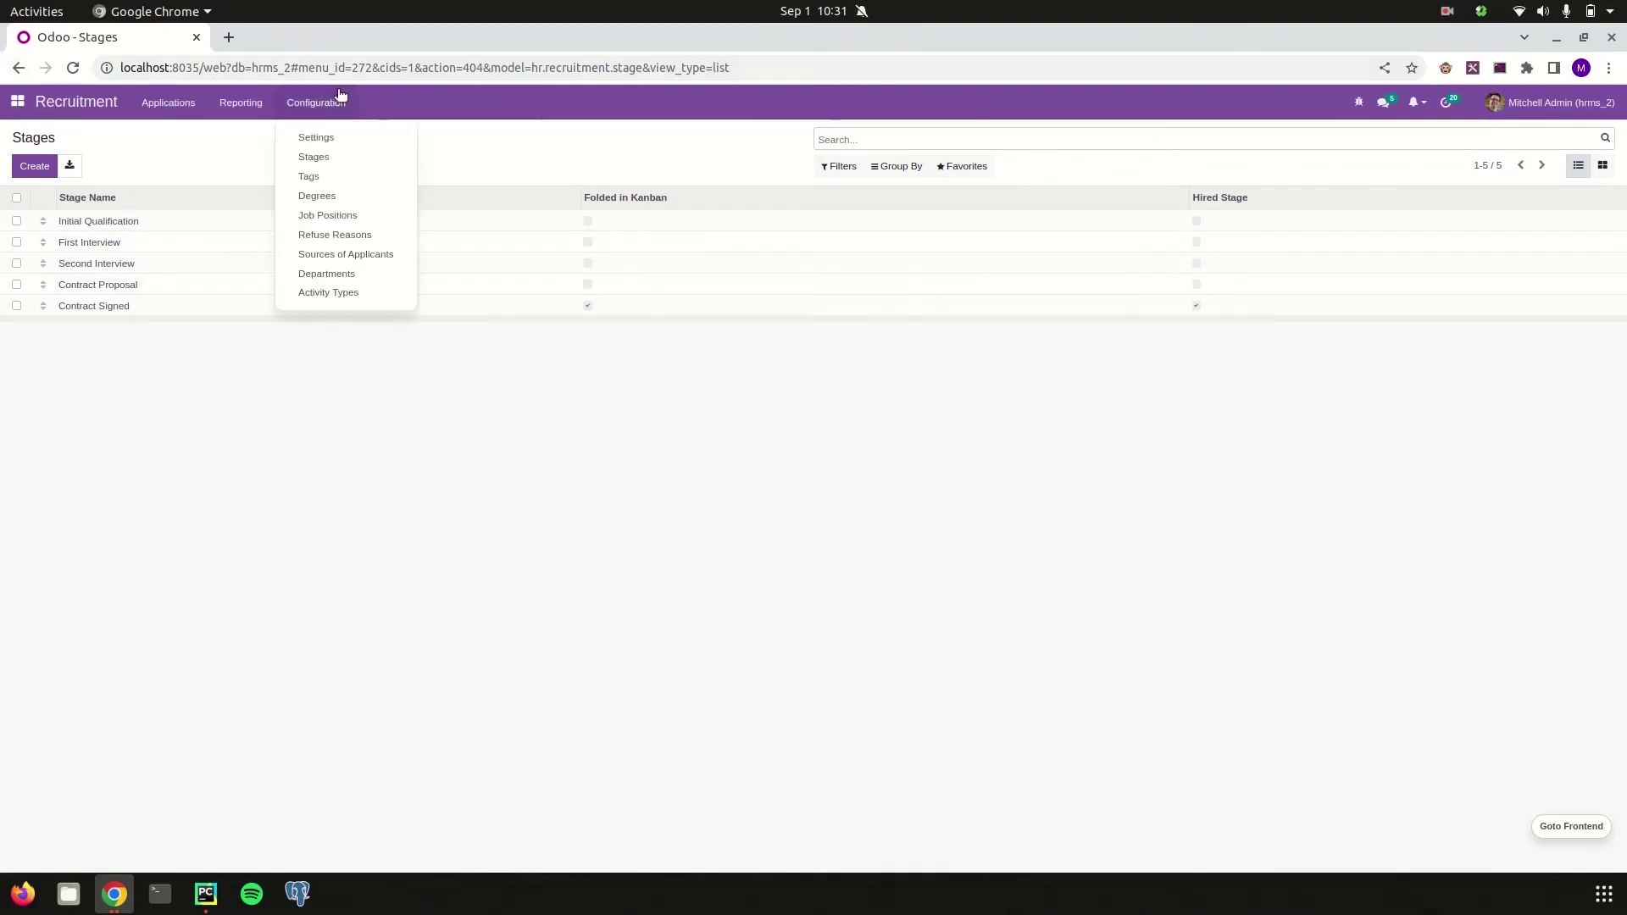
{"action": "left_click", "coordinate": [330, 175]}
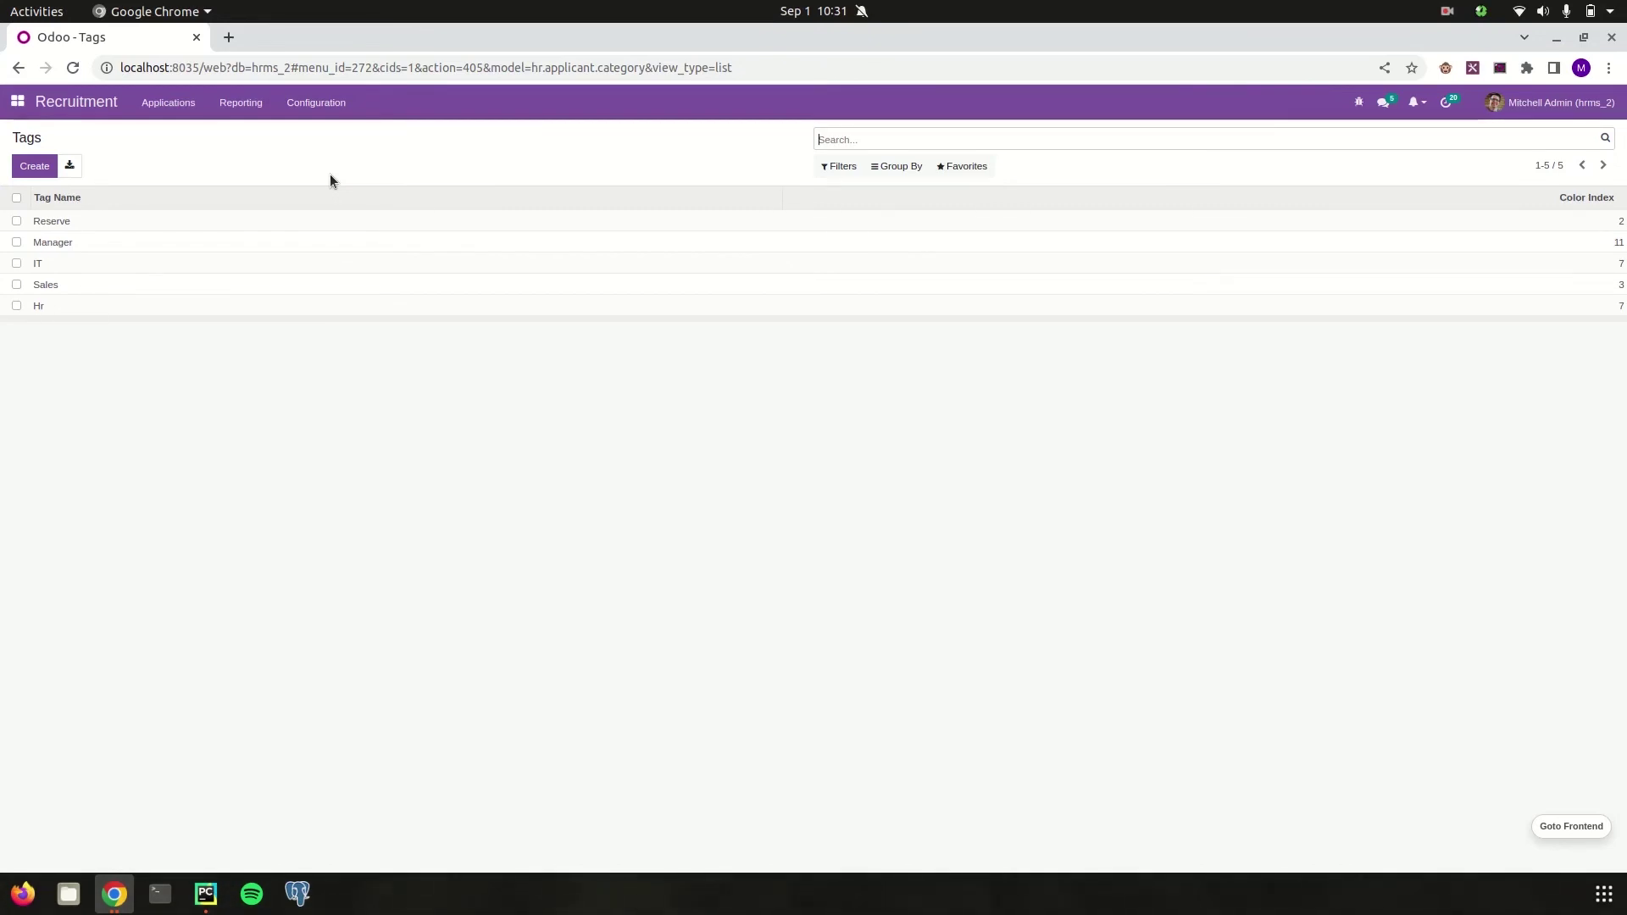
{"action": "left_click", "coordinate": [334, 107]}
{"action": "left_click", "coordinate": [338, 195]}
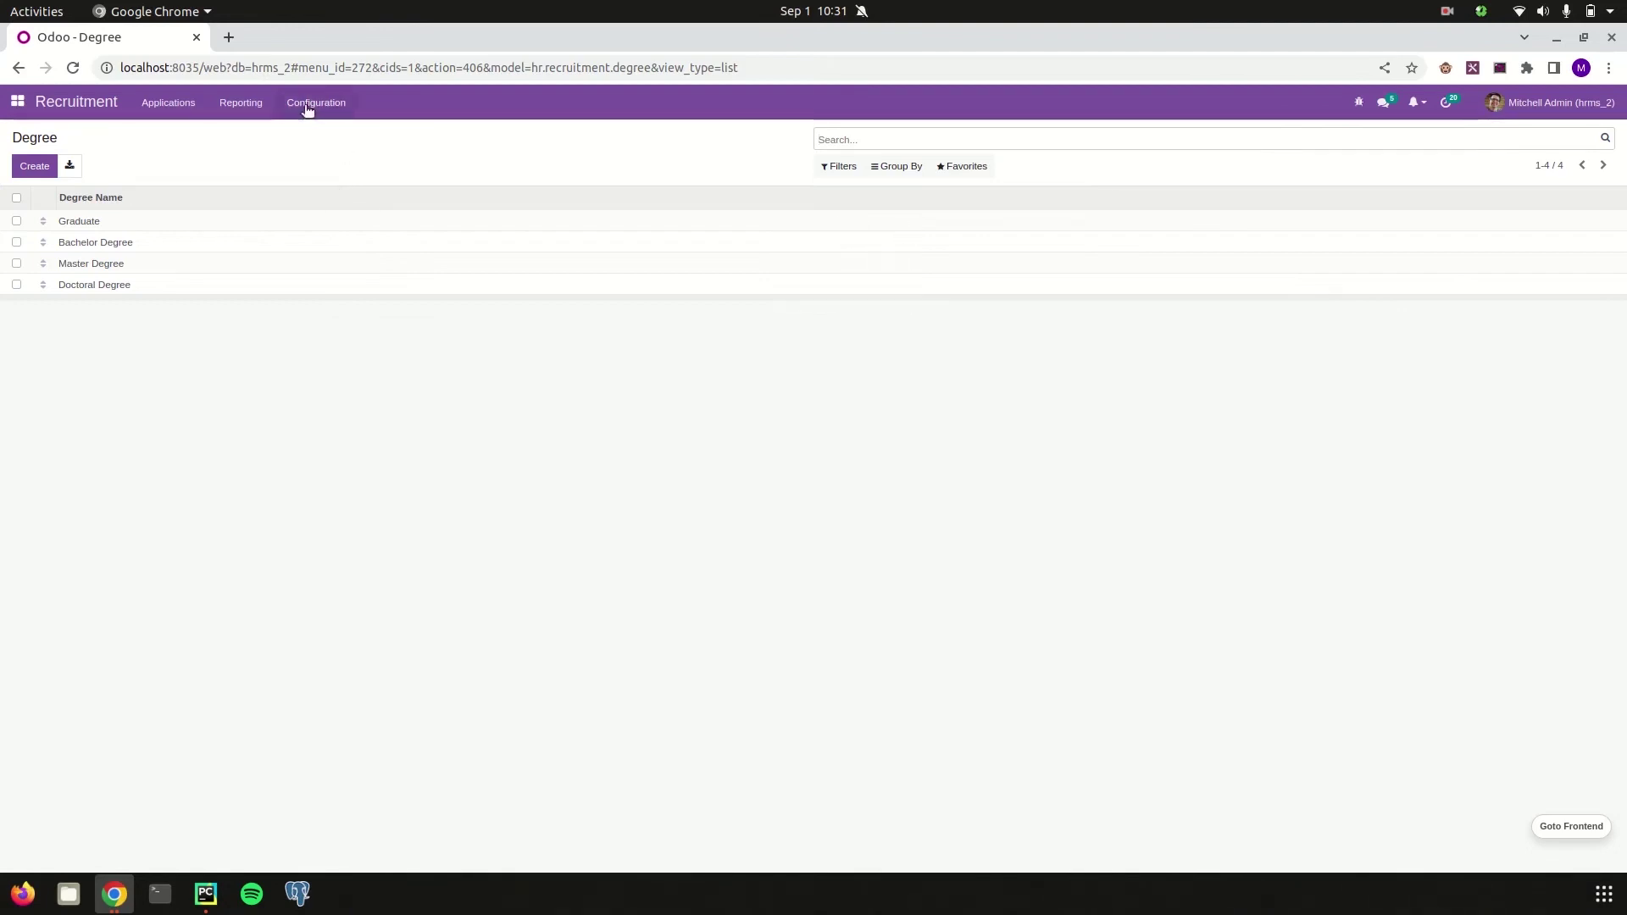
{"action": "left_click", "coordinate": [310, 103]}
{"action": "left_click", "coordinate": [342, 216]}
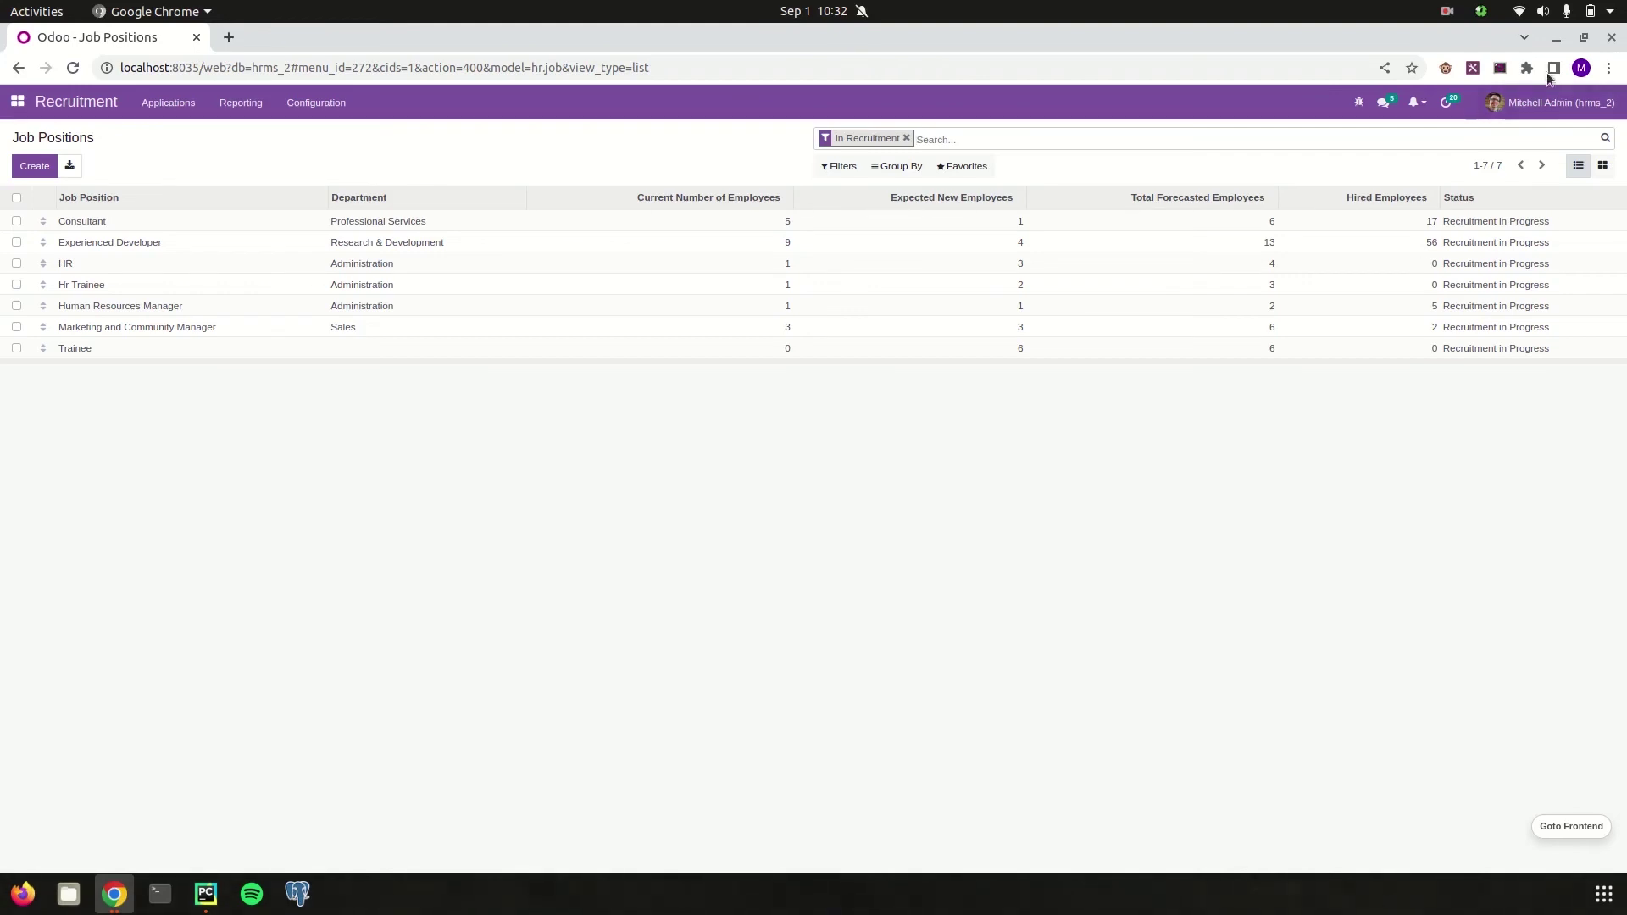
- View job positions in Kanban, then show the three Refuse Reasons
{"action": "left_click", "coordinate": [1600, 164]}
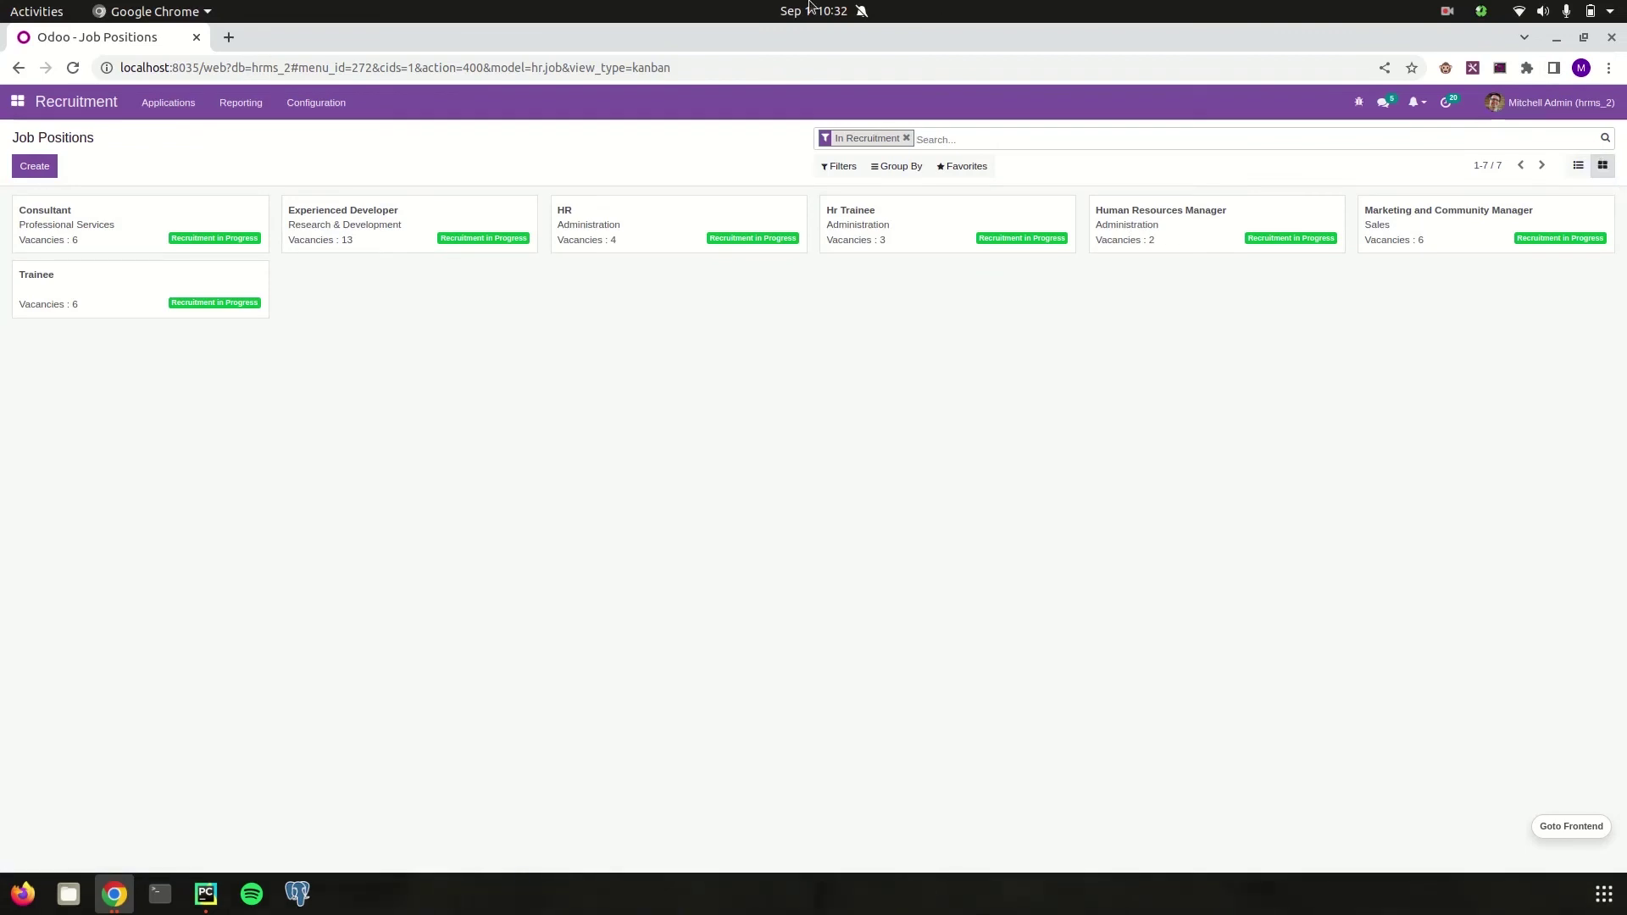
{"action": "left_click", "coordinate": [348, 235]}
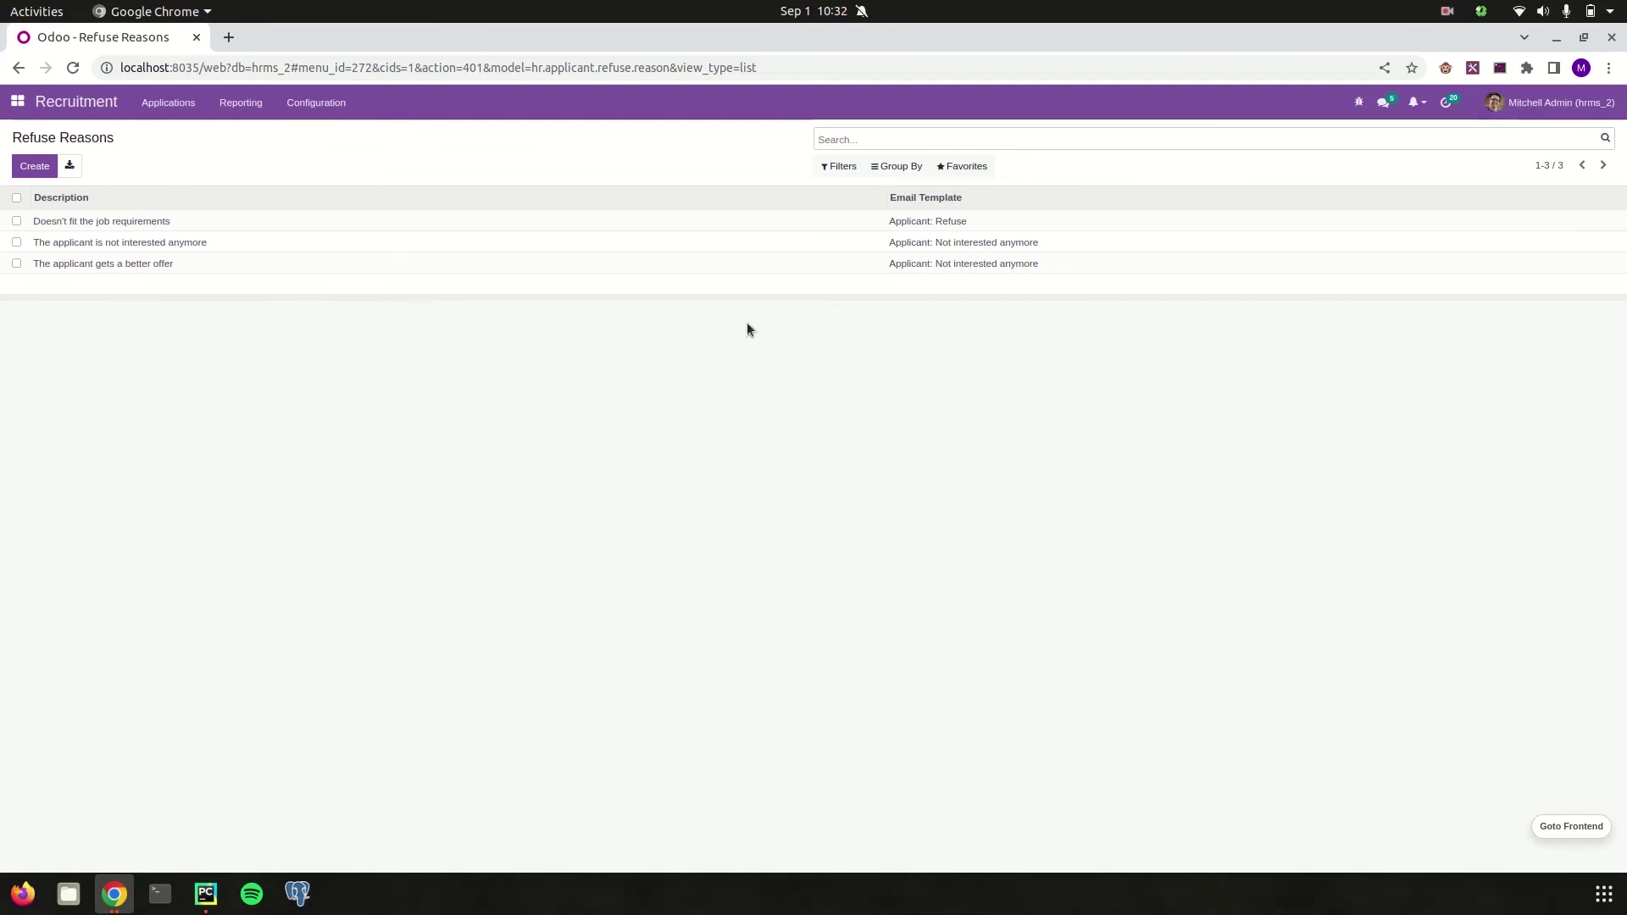
- Review the Sources of Applicants and Departments lists, then the Activity Types list
{"action": "left_click", "coordinate": [313, 103]}
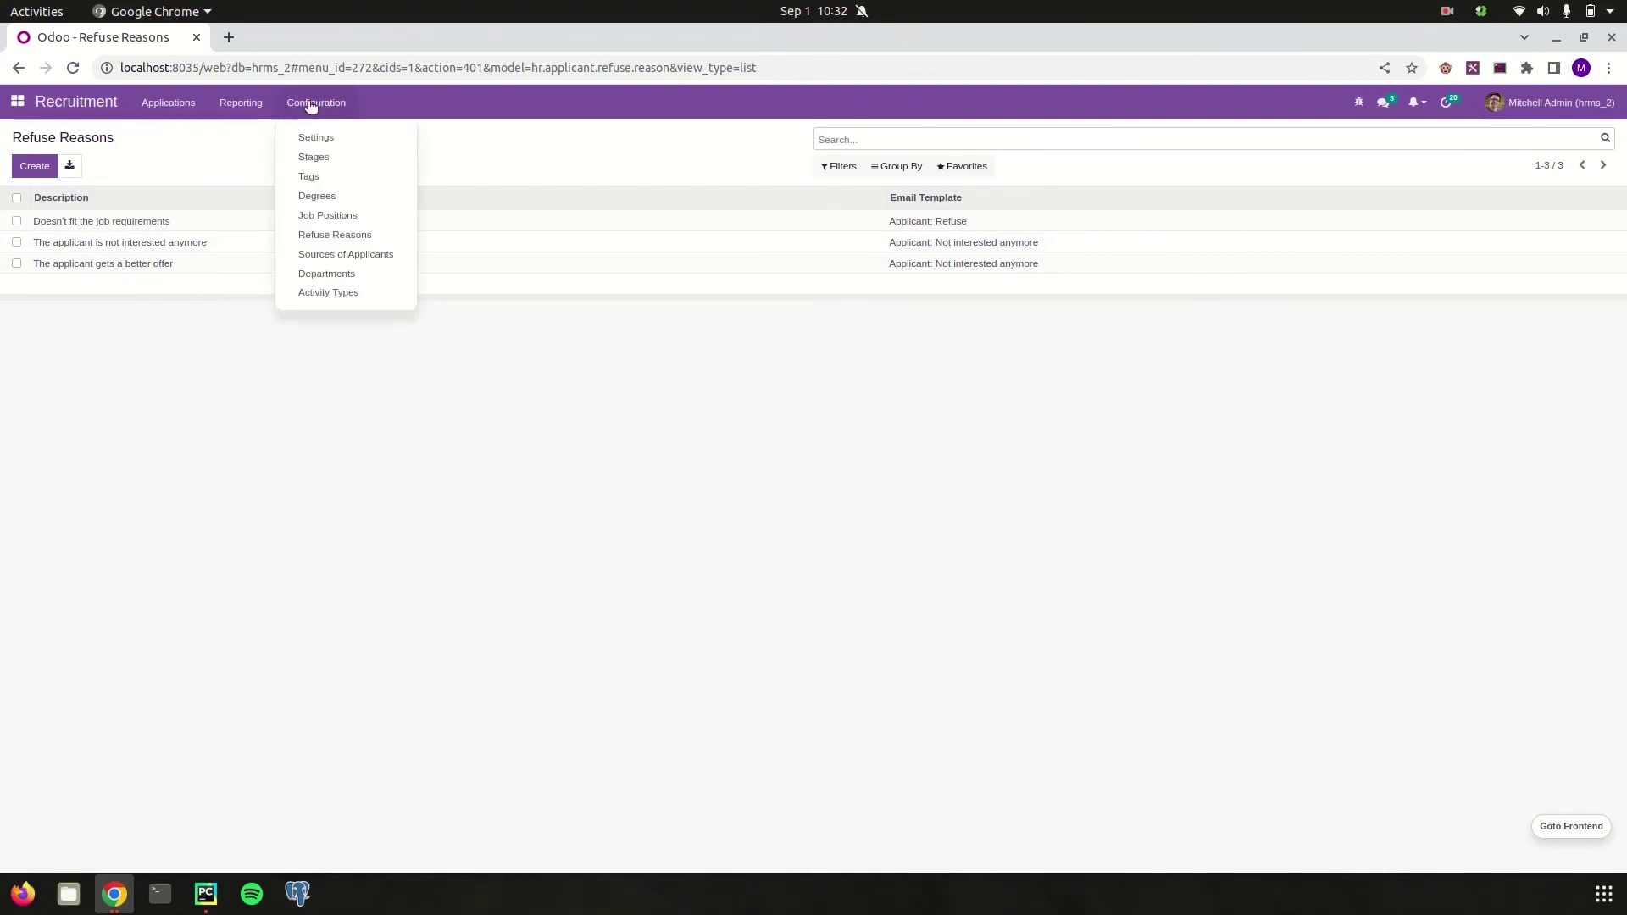
{"action": "left_click", "coordinate": [368, 256]}
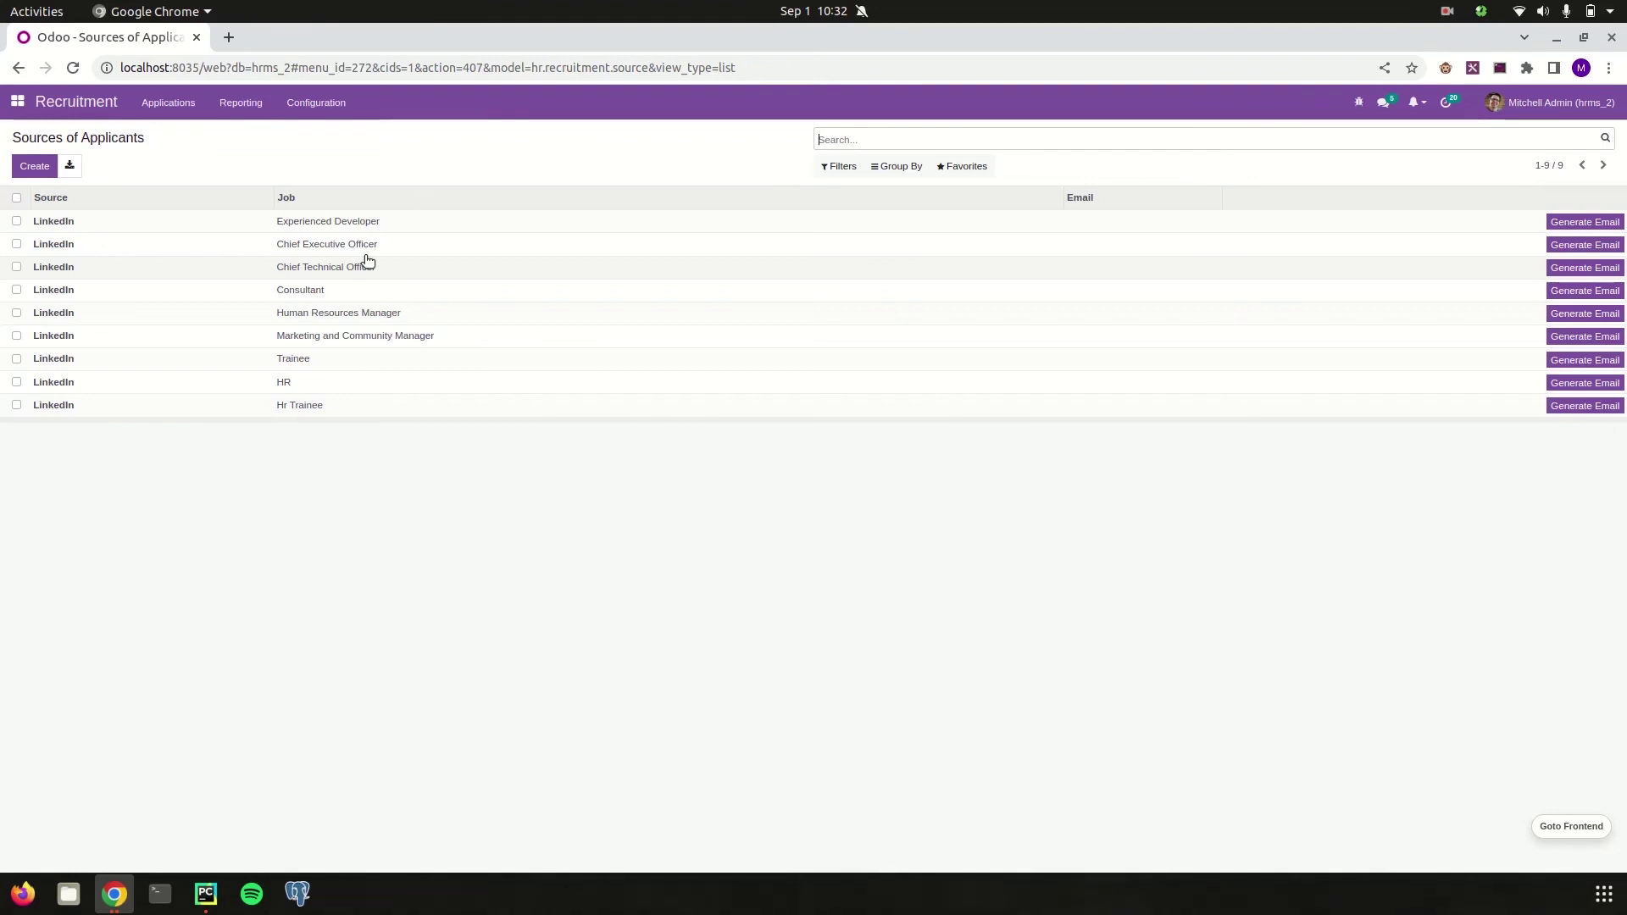
{"action": "left_click", "coordinate": [329, 113]}
{"action": "left_click", "coordinate": [327, 275]}
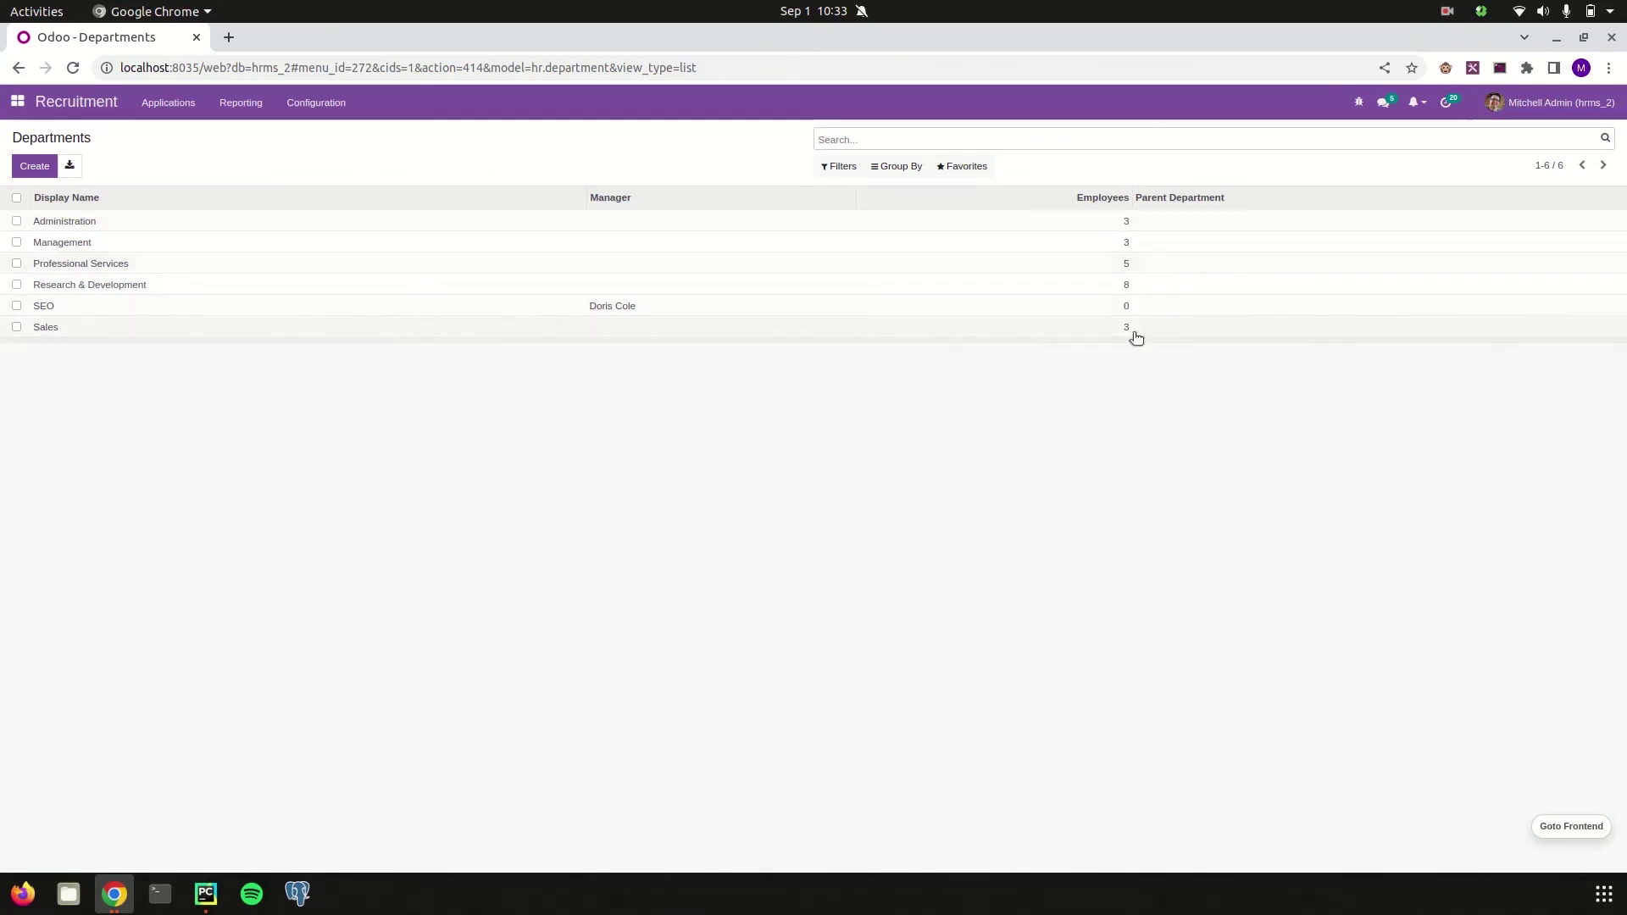
{"action": "left_click", "coordinate": [327, 103]}
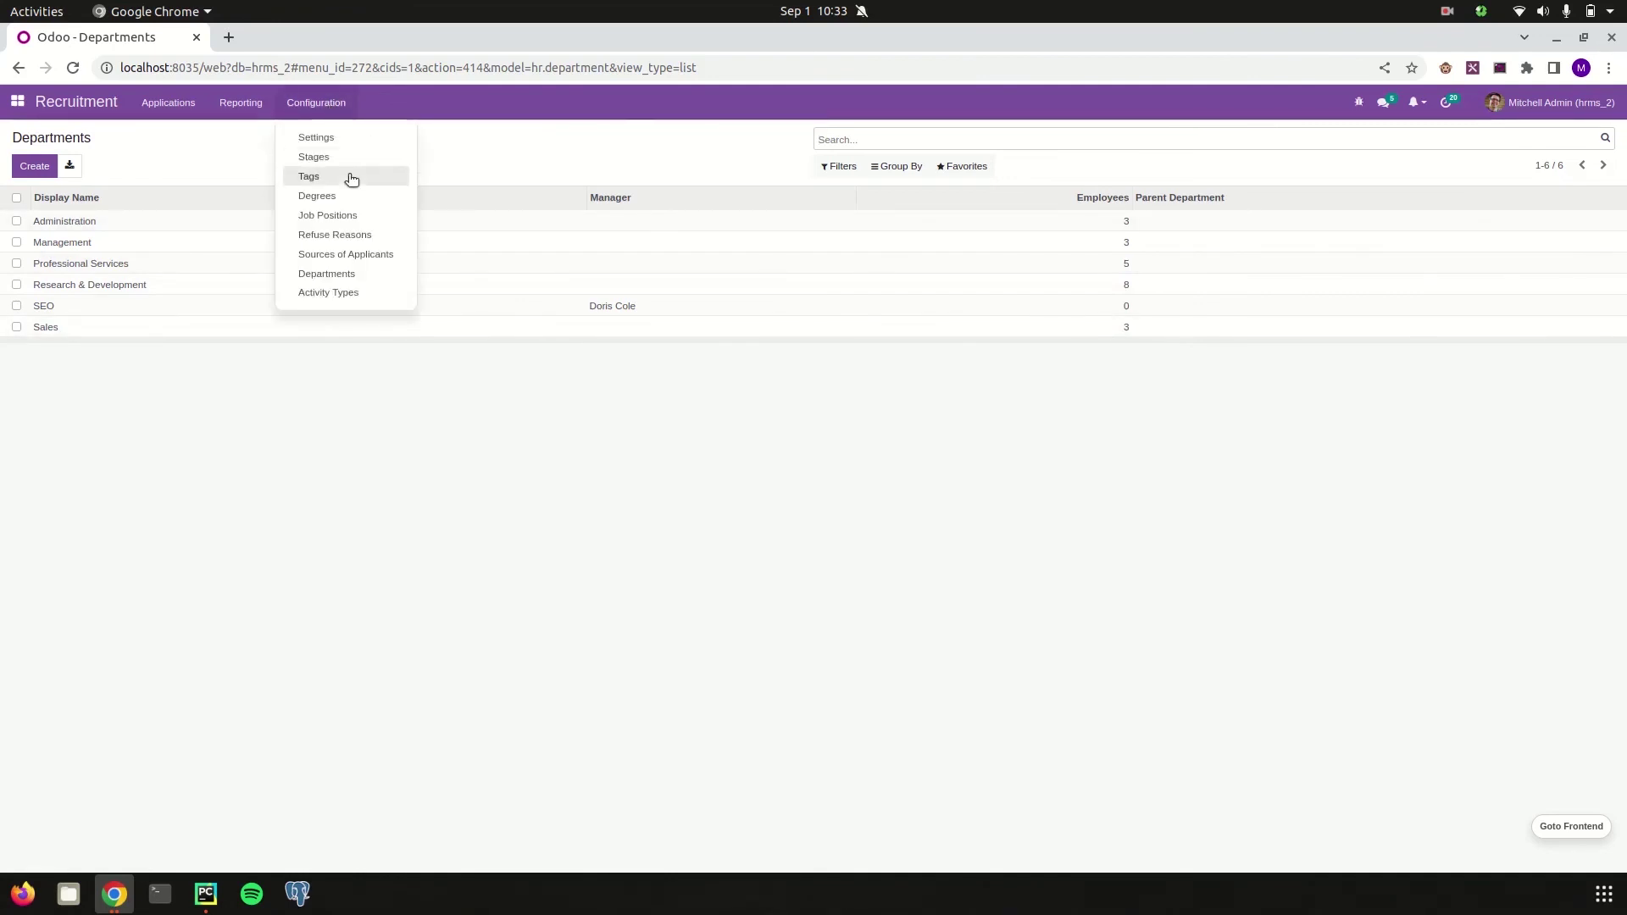
{"action": "left_click", "coordinate": [349, 294]}
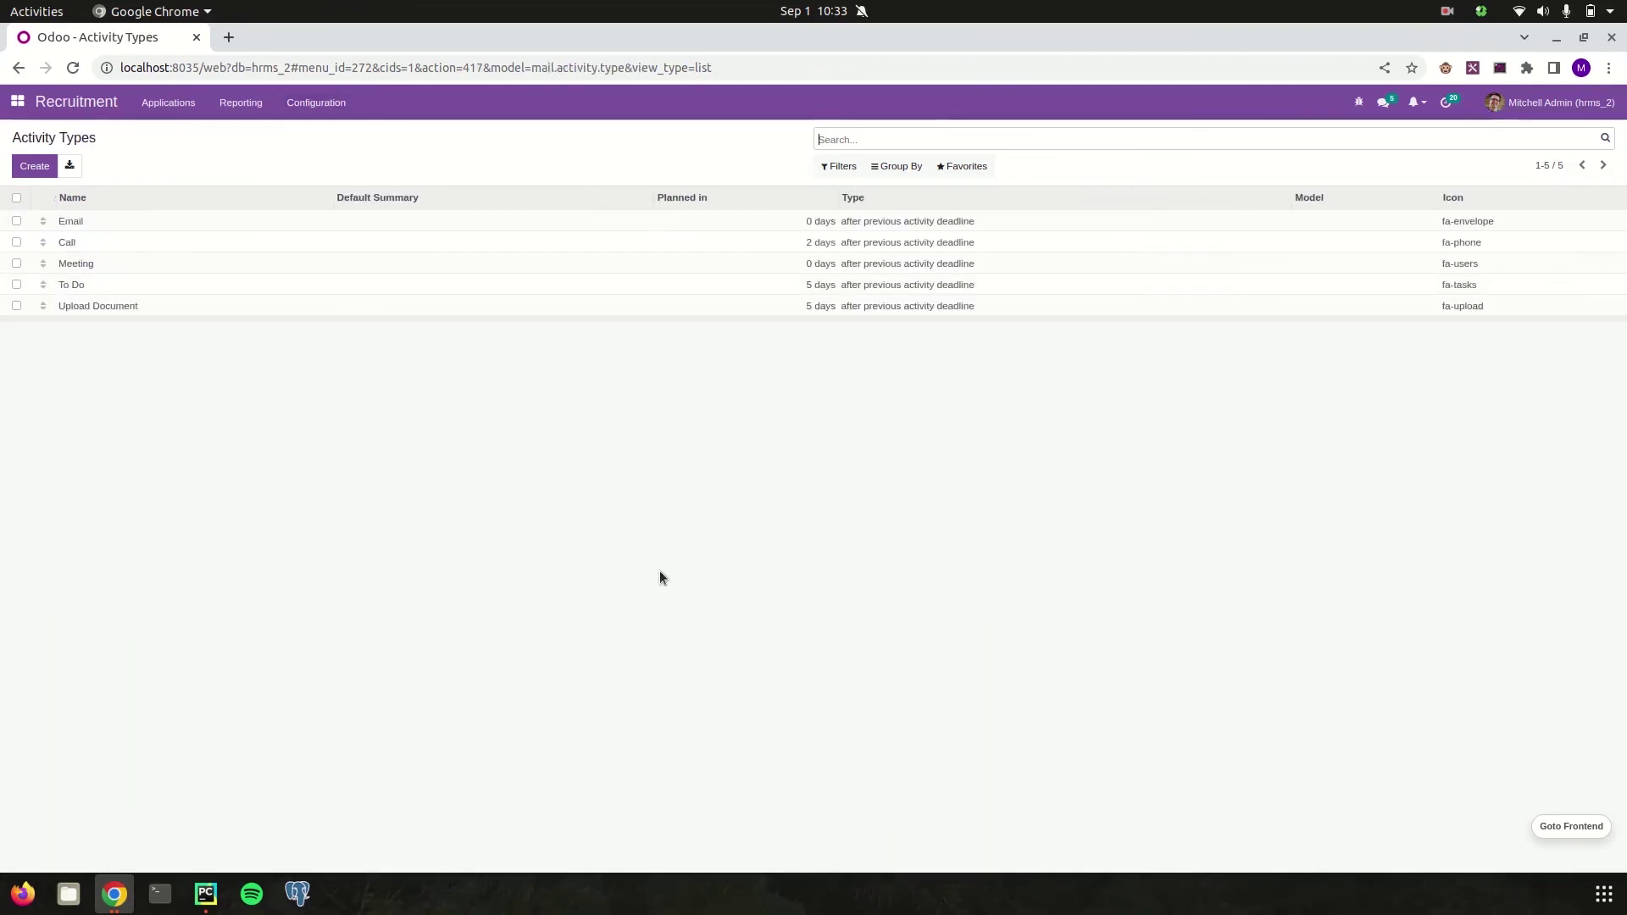